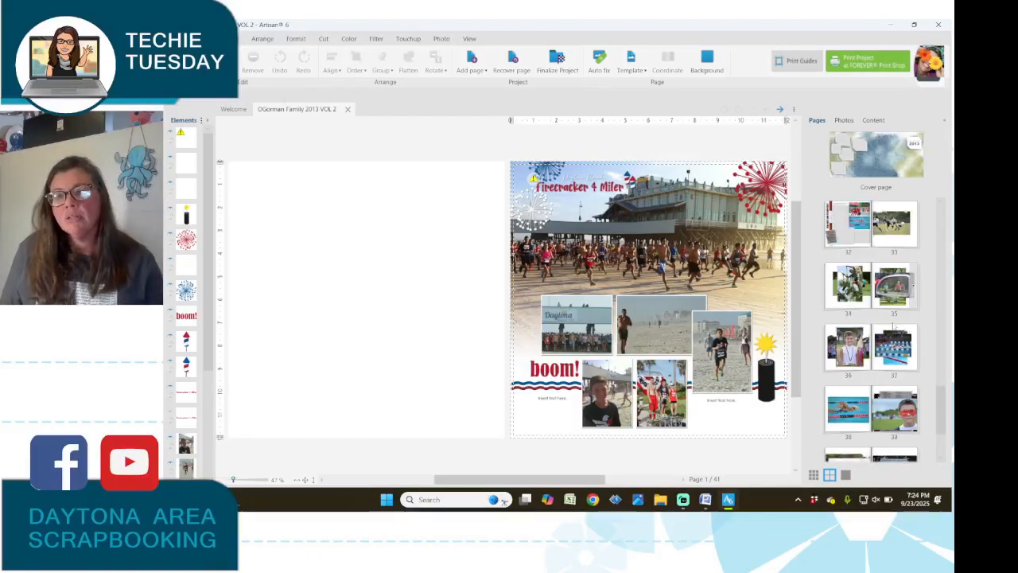
- Open the spread for pages 36 and 37 and select the large portrait of the boy with the medal
{"action": "left_click", "coordinate": [848, 347]}
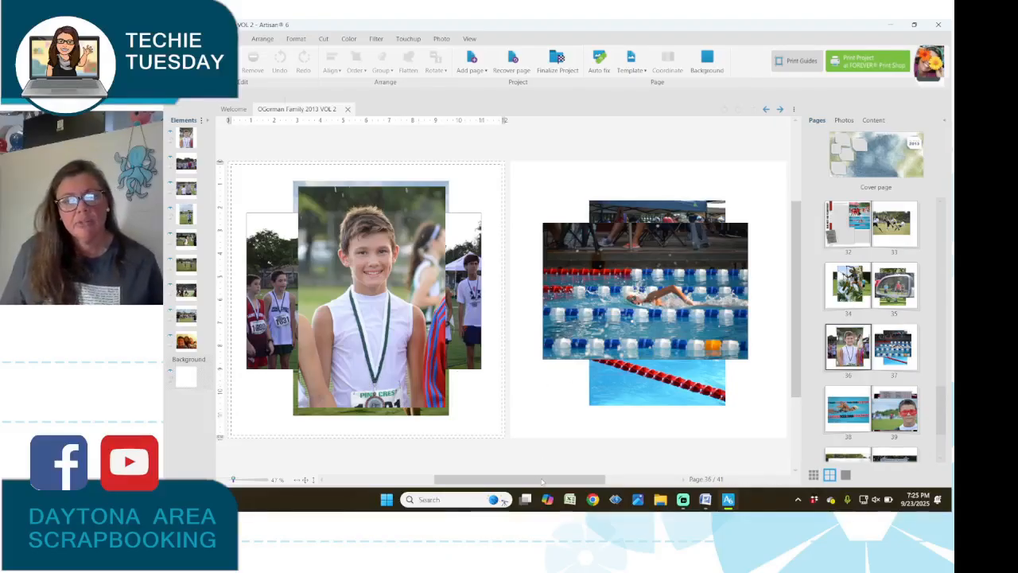
{"action": "left_click_drag", "start_coordinate": [541, 481], "coordinate": [521, 483]}
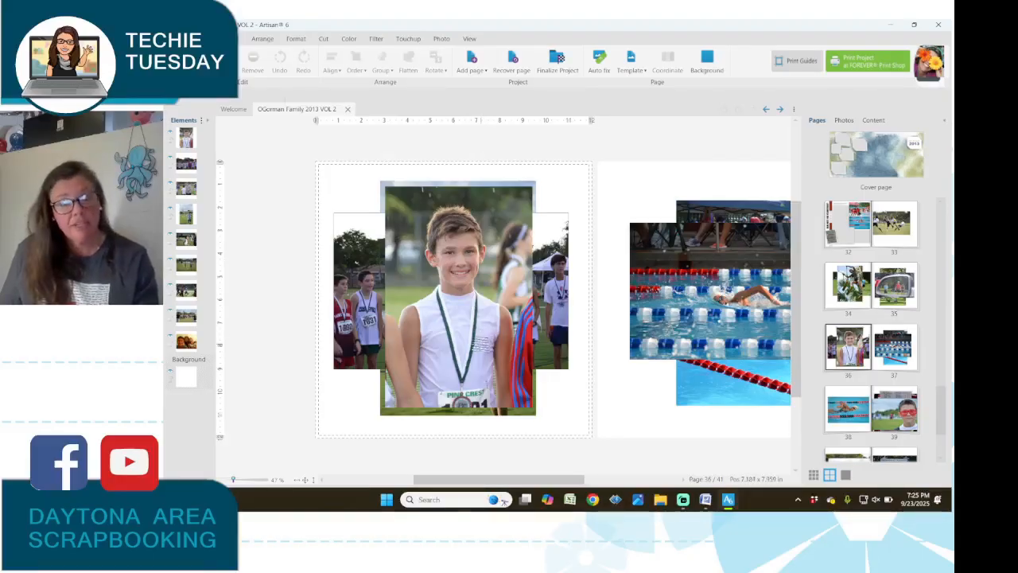
{"action": "left_click", "coordinate": [477, 341]}
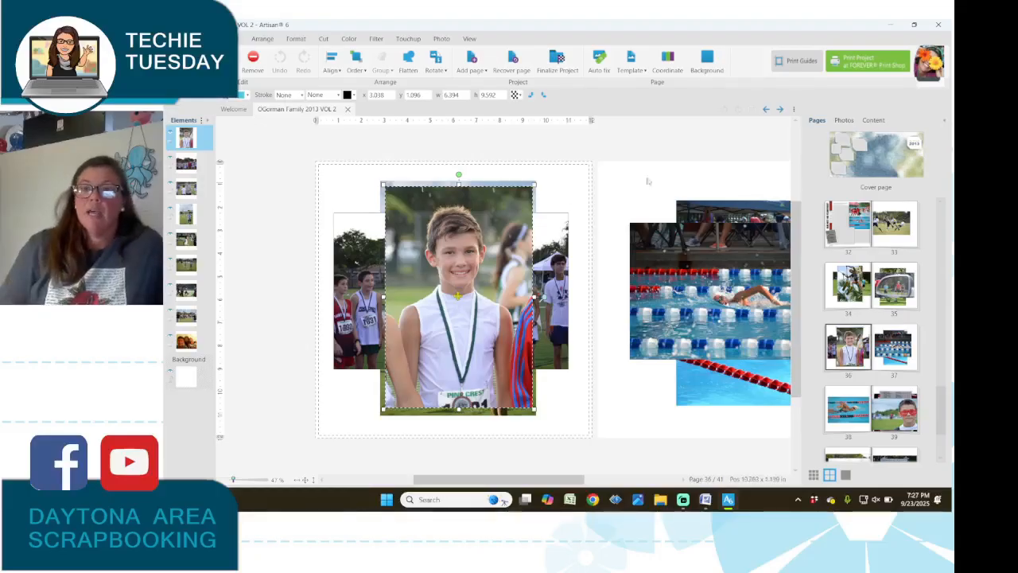
- Browse the earlier pages of the album and open the finished surfing spread on pages 26 and 27
{"action": "scroll", "coordinate": [894, 312], "scroll_direction": "up", "scroll_amount": 4}
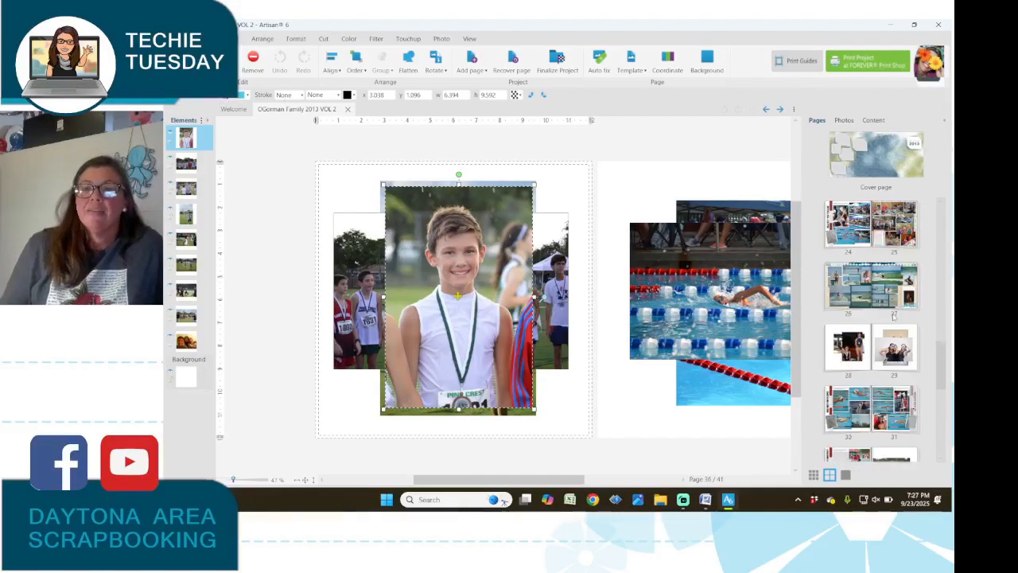
{"action": "scroll", "coordinate": [894, 316], "scroll_direction": "up", "scroll_amount": 1}
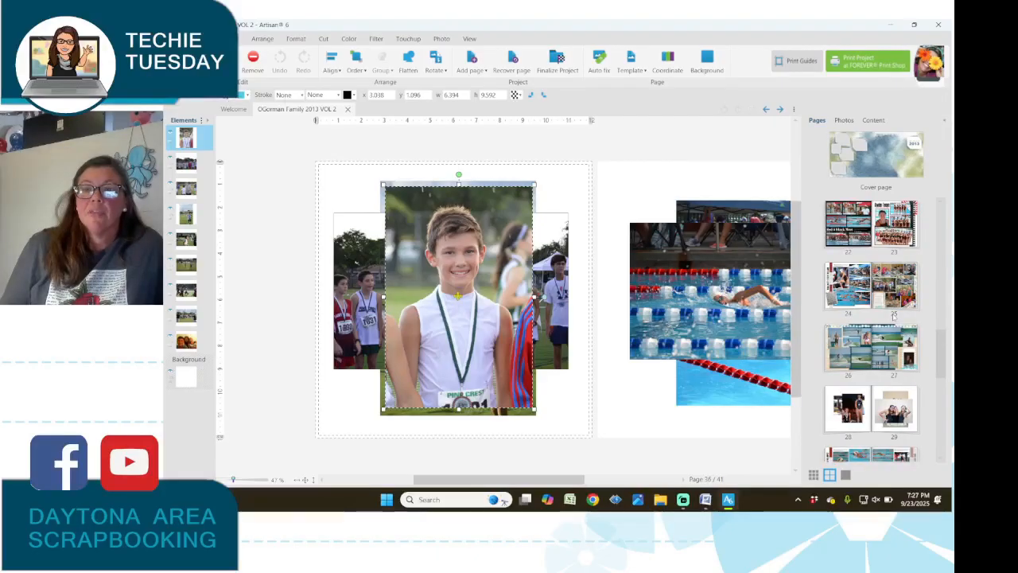
{"action": "scroll", "coordinate": [843, 302], "scroll_direction": "down", "scroll_amount": 2}
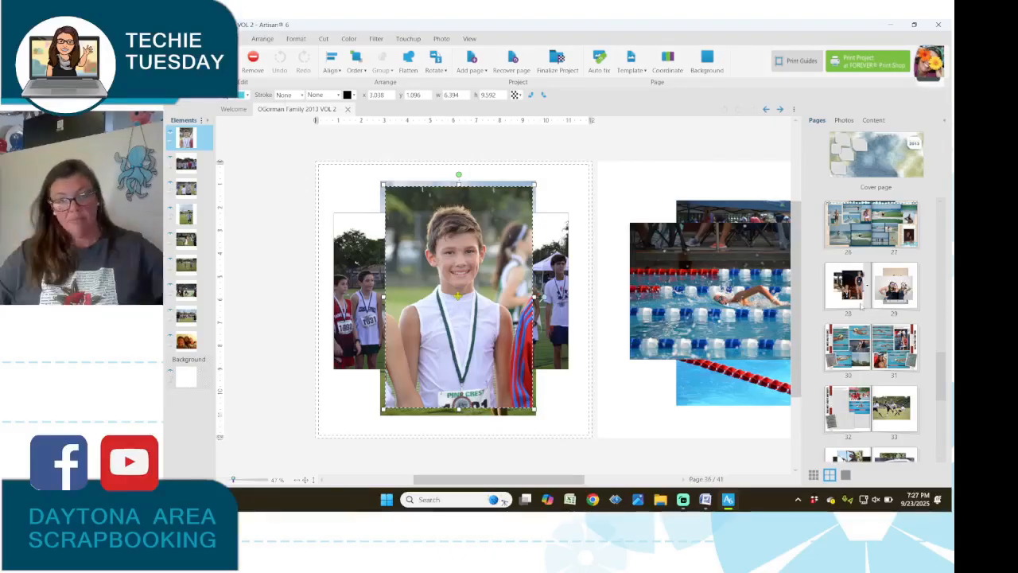
{"action": "scroll", "coordinate": [855, 278], "scroll_direction": "up", "scroll_amount": 2}
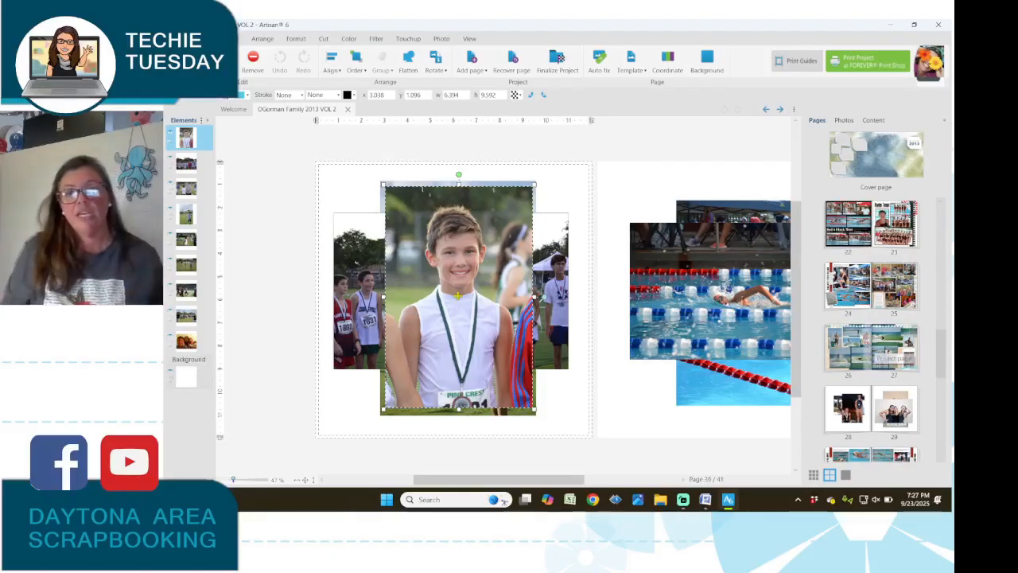
{"action": "scroll", "coordinate": [871, 331], "scroll_direction": "down", "scroll_amount": 1}
{"action": "scroll", "coordinate": [862, 328], "scroll_direction": "up", "scroll_amount": 1}
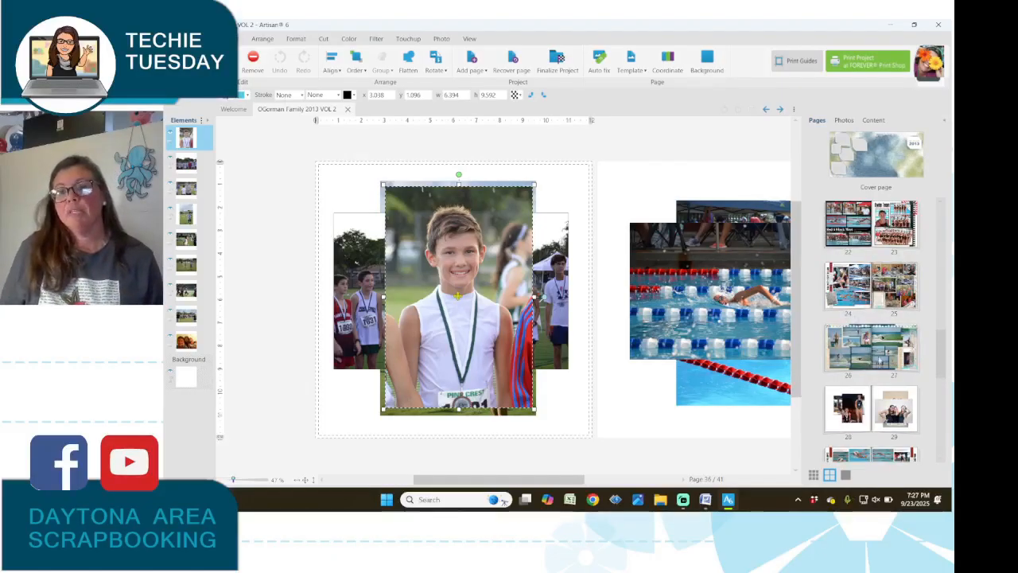
{"action": "left_click", "coordinate": [850, 350]}
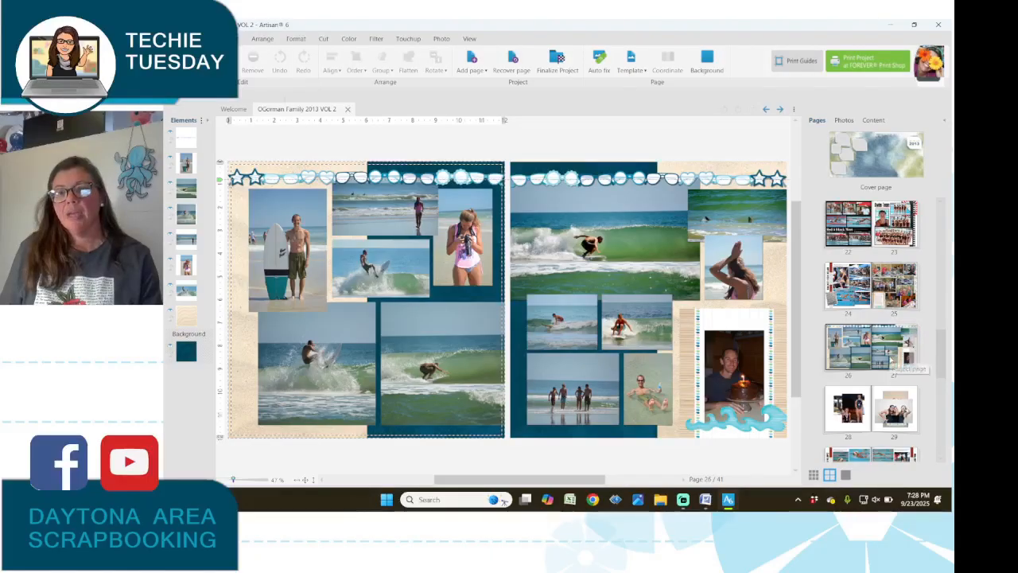
- View the stacked swim photos on pages 28 and 29, followed by the dual meet spread on pages 30 and 31
{"action": "scroll", "coordinate": [898, 366], "scroll_direction": "down", "scroll_amount": 1}
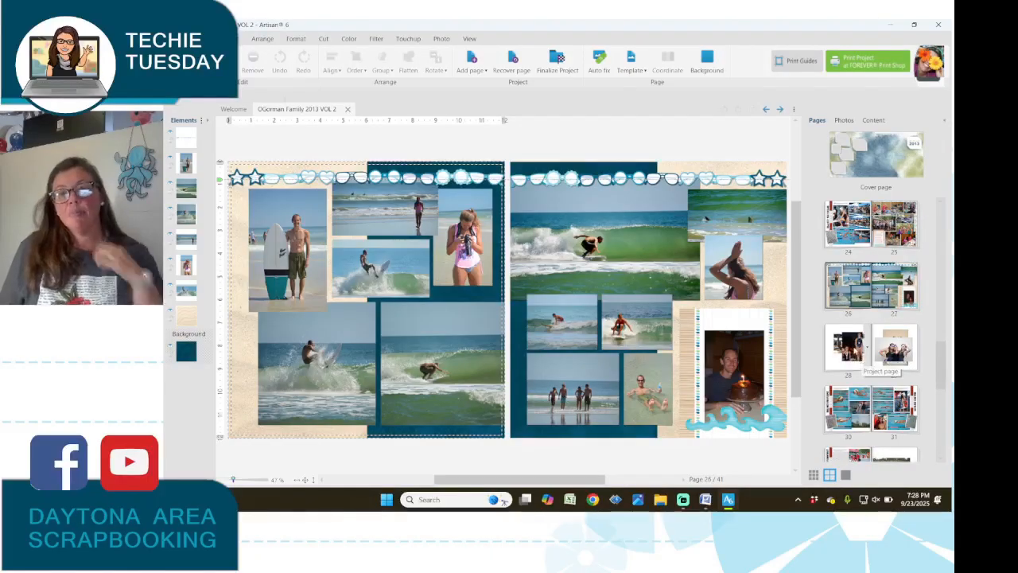
{"action": "left_click", "coordinate": [859, 344]}
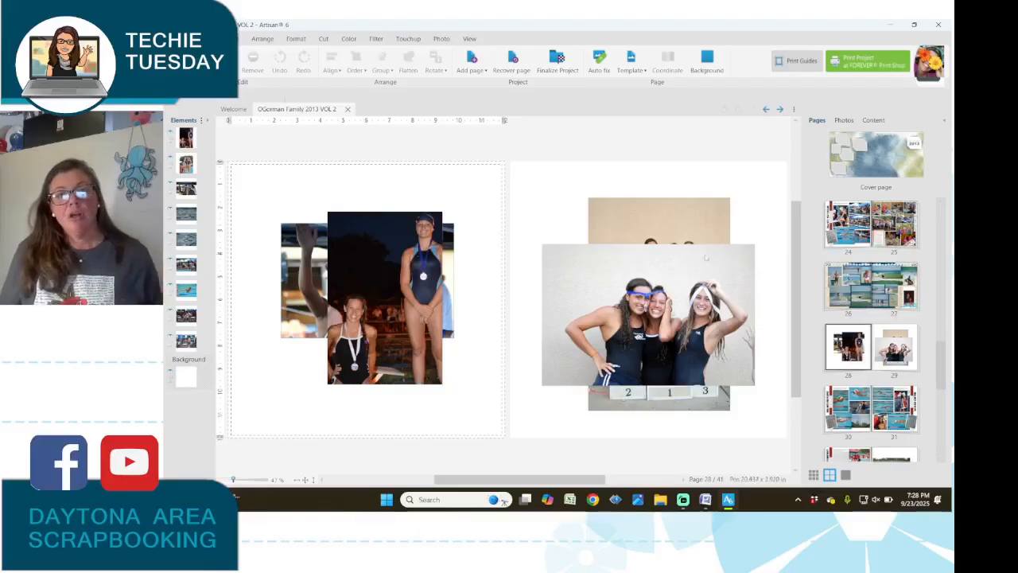
{"action": "scroll", "coordinate": [871, 318], "scroll_direction": "down", "scroll_amount": 2}
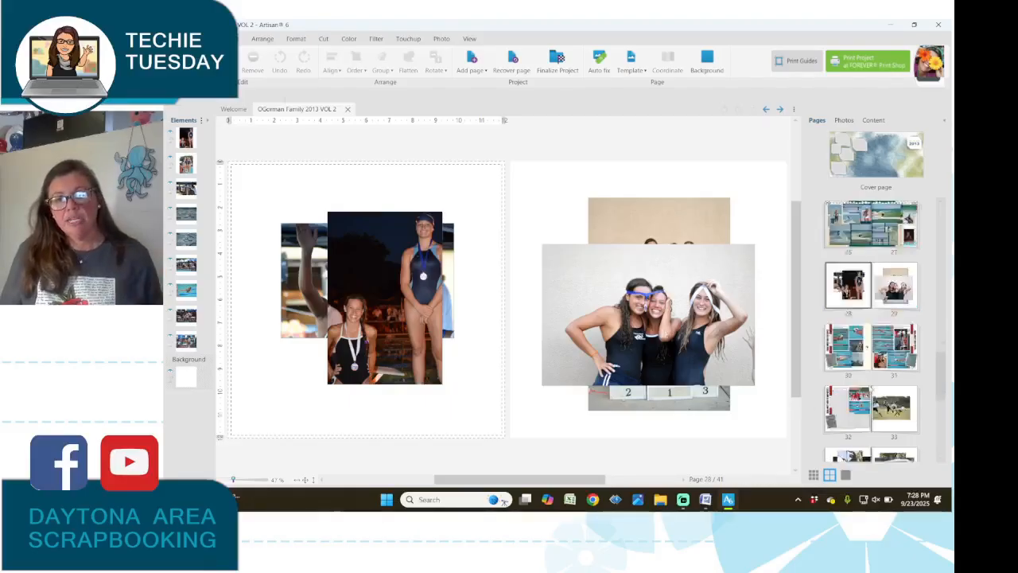
{"action": "left_click", "coordinate": [860, 298]}
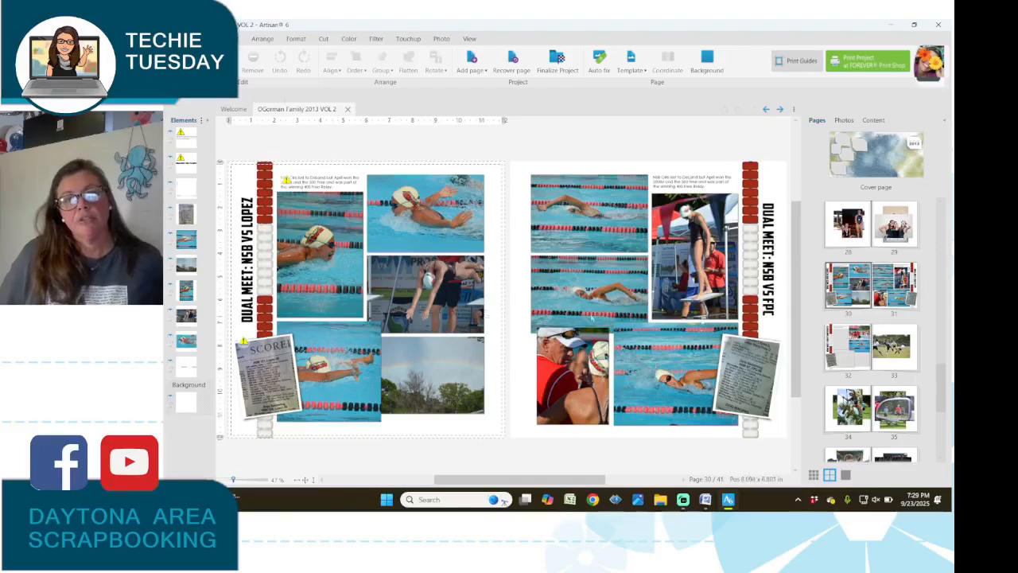
- Look through the remaining page thumbnails and reopen the spread for pages 36 and 37
{"action": "scroll", "coordinate": [904, 364], "scroll_direction": "up", "scroll_amount": 2}
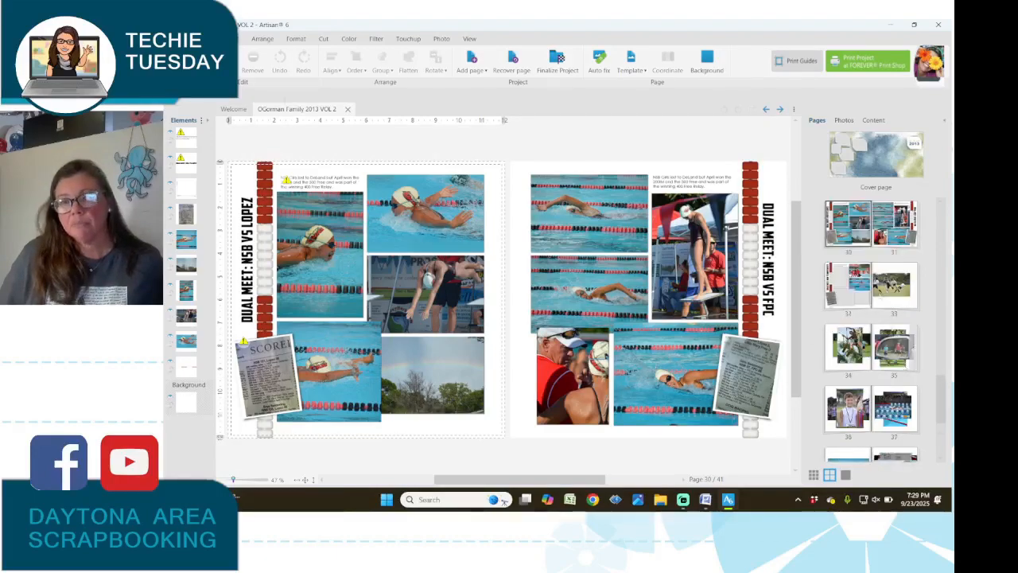
{"action": "scroll", "coordinate": [875, 318], "scroll_direction": "down", "scroll_amount": 2}
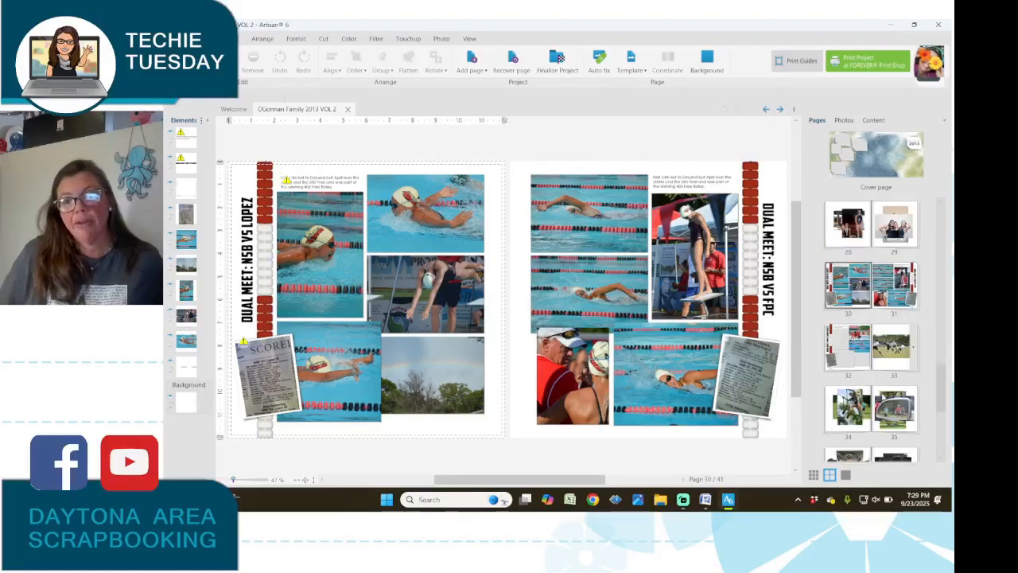
{"action": "scroll", "coordinate": [870, 358], "scroll_direction": "down", "scroll_amount": 2}
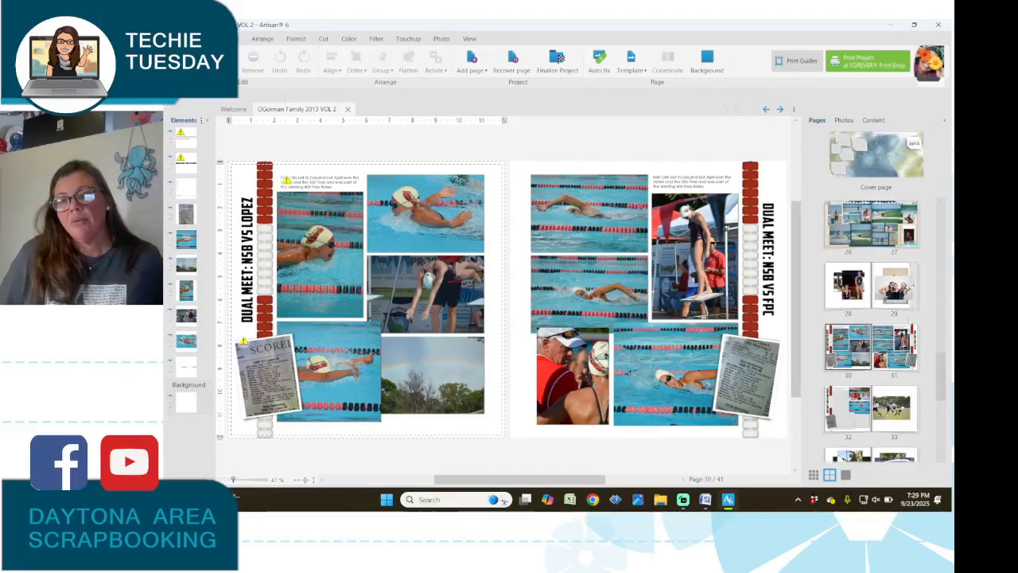
{"action": "scroll", "coordinate": [867, 397], "scroll_direction": "up", "scroll_amount": 2}
{"action": "scroll", "coordinate": [863, 431], "scroll_direction": "down", "scroll_amount": 5}
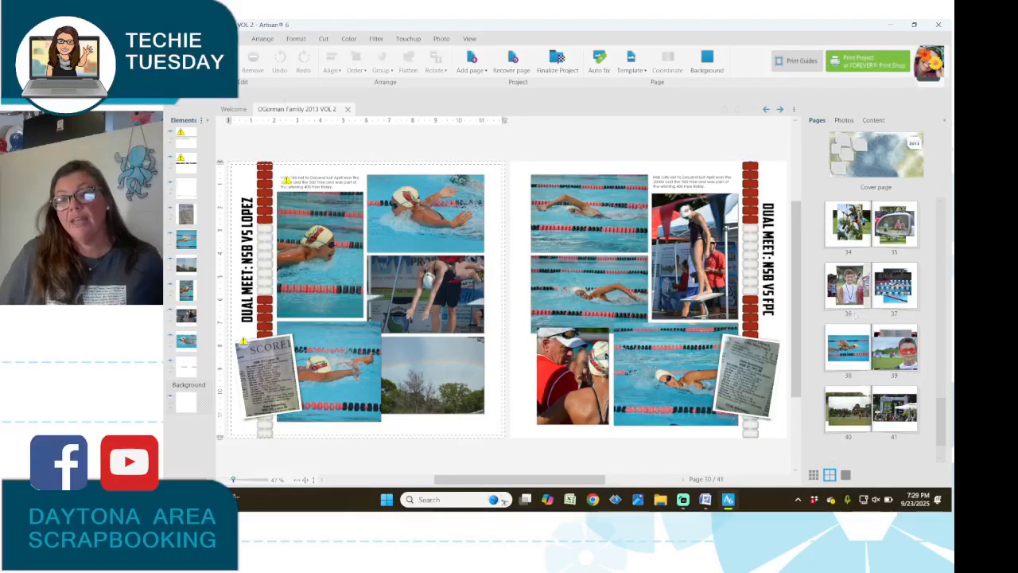
{"action": "left_click", "coordinate": [848, 287]}
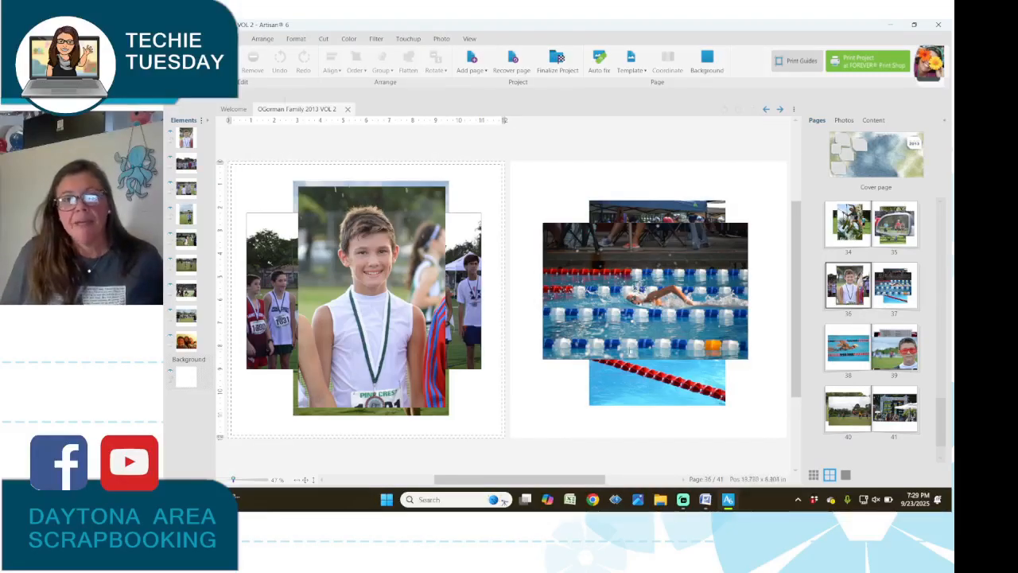
- Examine the piled-up photos on pages 36 and 37, checking the elements placed on page 37
{"action": "scroll", "coordinate": [715, 347], "scroll_direction": "down", "scroll_amount": 2}
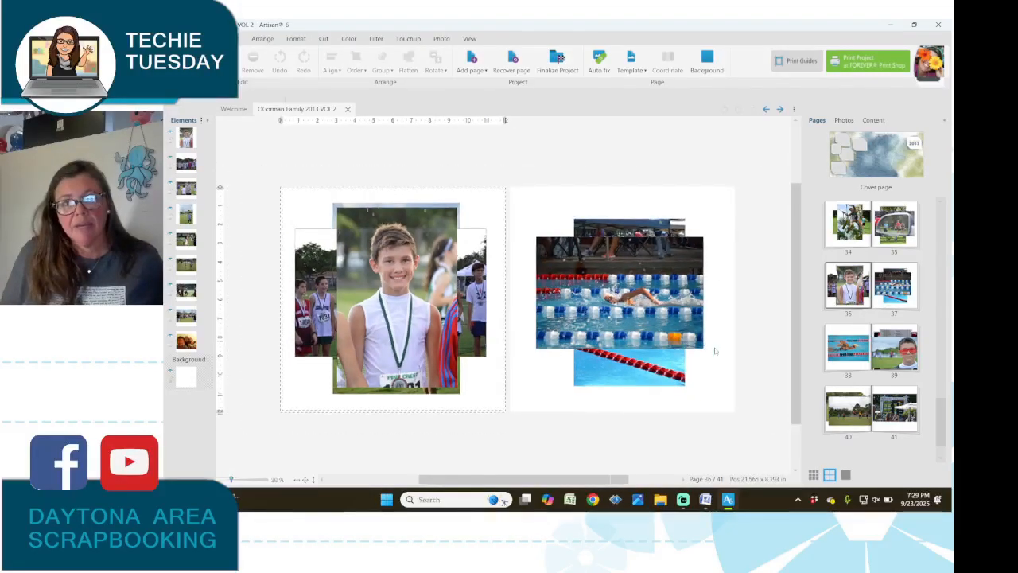
{"action": "scroll", "coordinate": [409, 332], "scroll_direction": "up", "scroll_amount": 2}
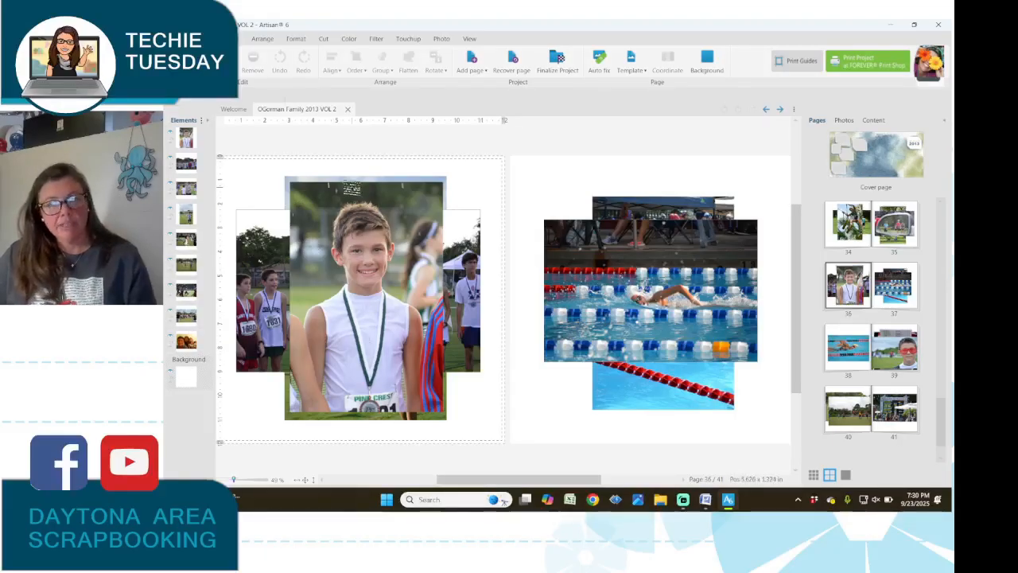
{"action": "left_click", "coordinate": [660, 182]}
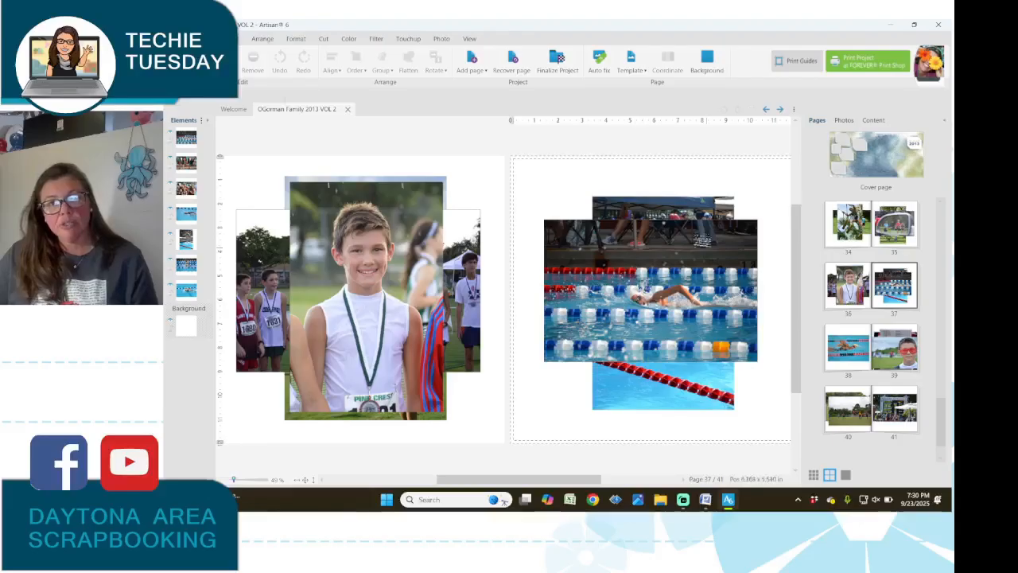
{"action": "scroll", "coordinate": [859, 252], "scroll_direction": "down", "scroll_amount": 1}
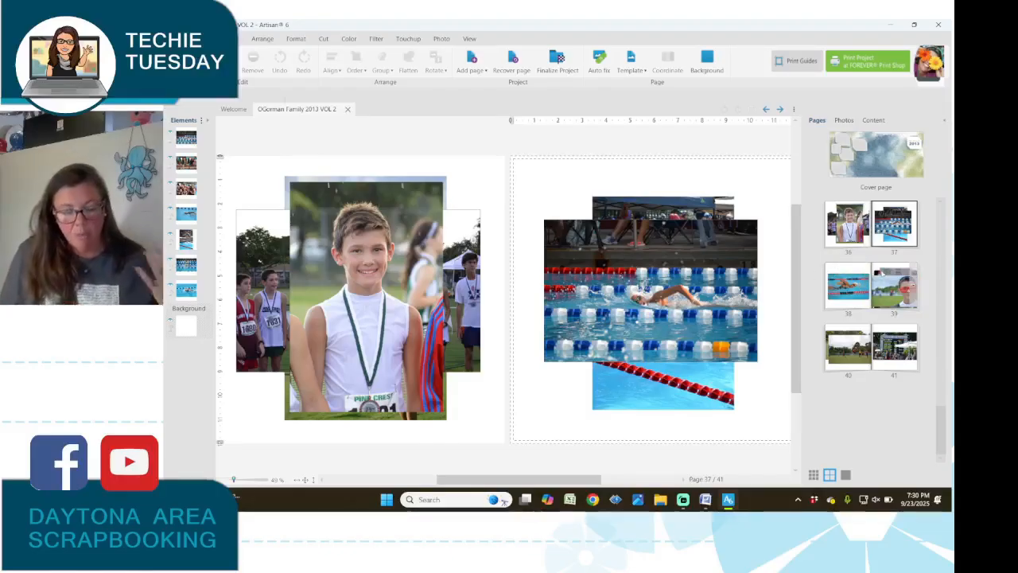
{"action": "scroll", "coordinate": [881, 301], "scroll_direction": "up", "scroll_amount": 3}
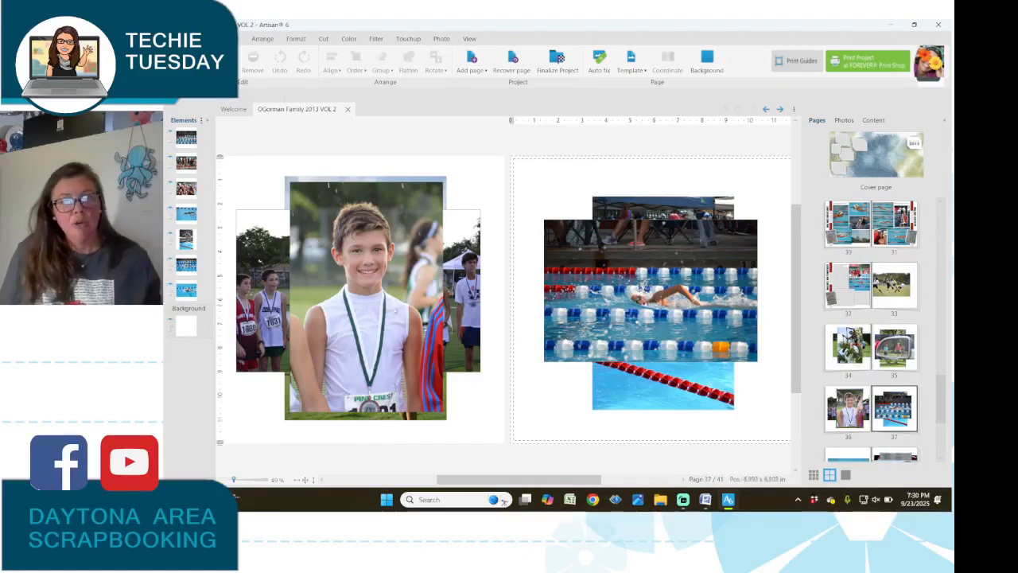
{"action": "scroll", "coordinate": [878, 336], "scroll_direction": "up", "scroll_amount": 1}
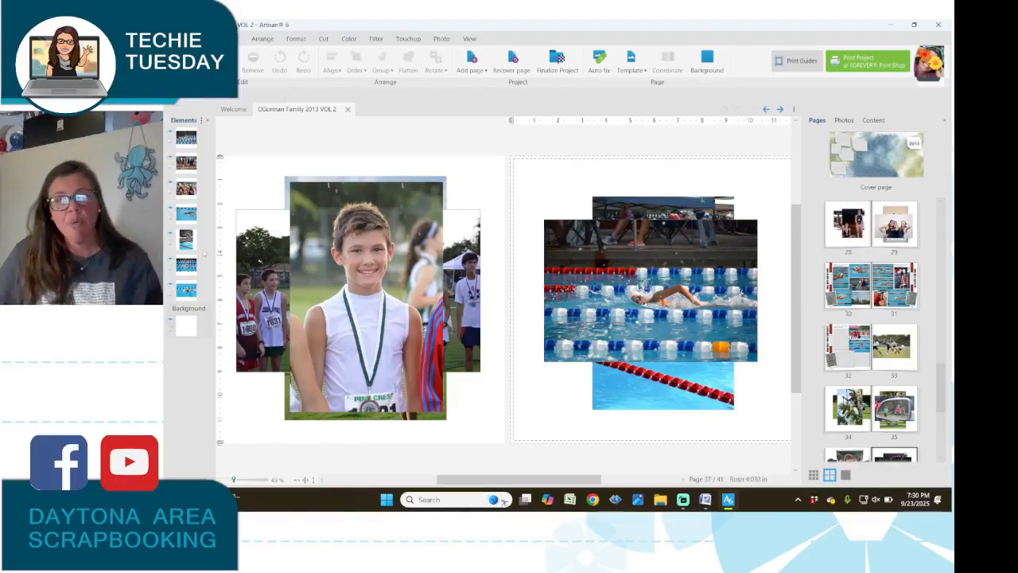
- Select all the photos on page 36 without the background and scale them down together
{"action": "left_click", "coordinate": [394, 312]}
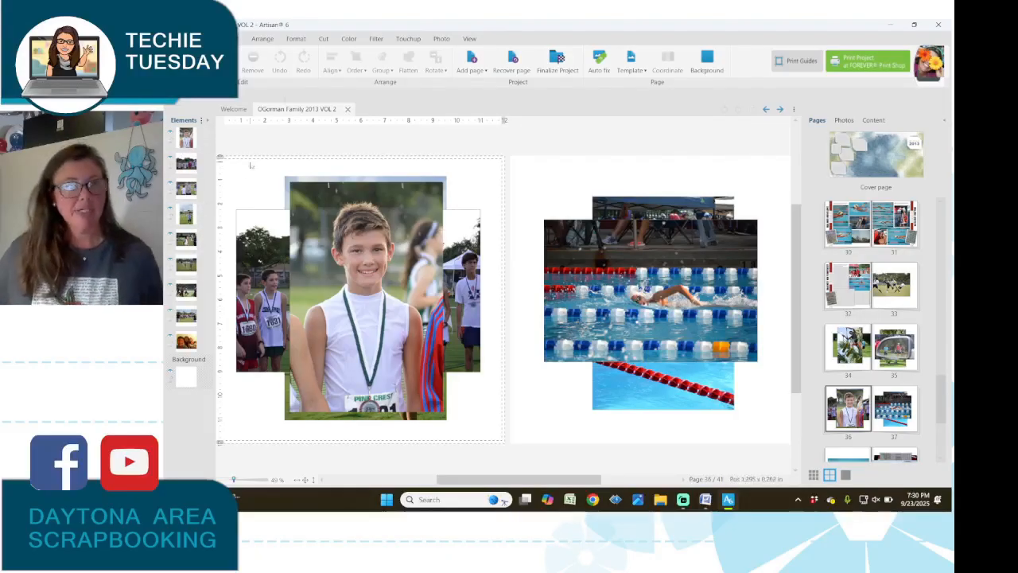
{"action": "scroll", "coordinate": [339, 229], "scroll_direction": "down", "scroll_amount": 1}
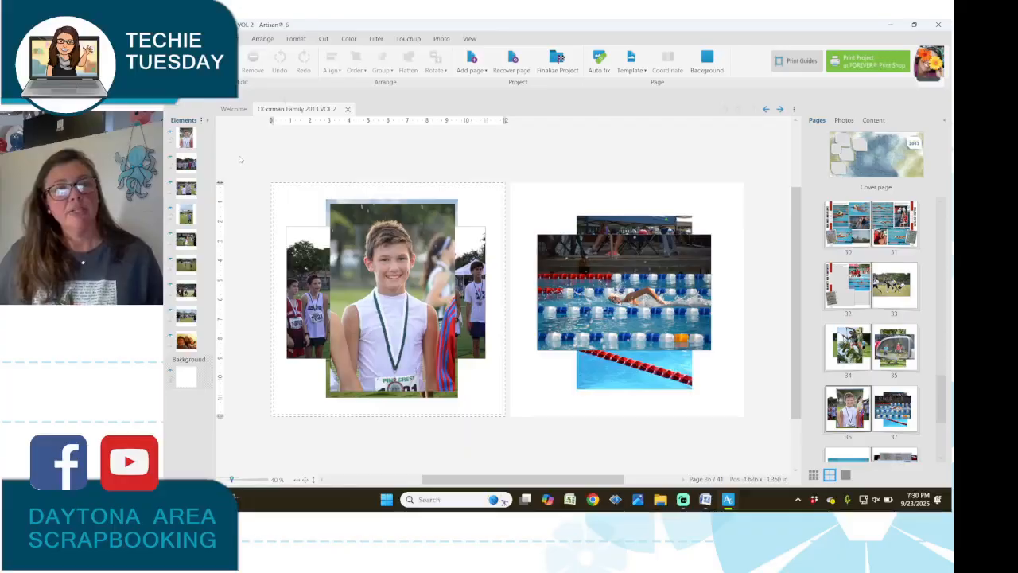
{"action": "left_click_drag", "start_coordinate": [440, 208], "coordinate": [523, 450]}
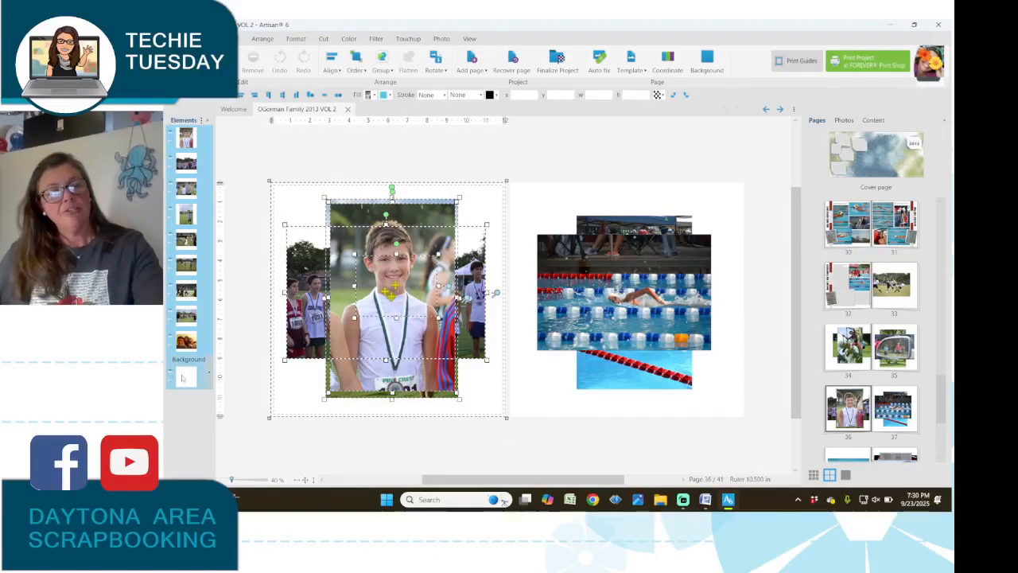
{"action": "left_click", "coordinate": [183, 377], "text": "ctrl"}
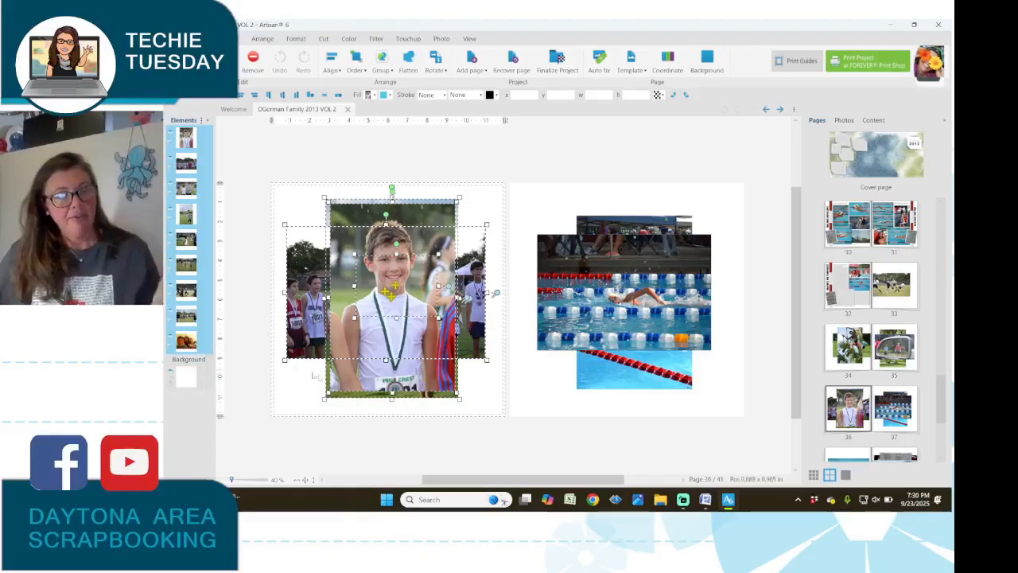
{"action": "left_click_drag", "start_coordinate": [323, 400], "coordinate": [357, 359]}
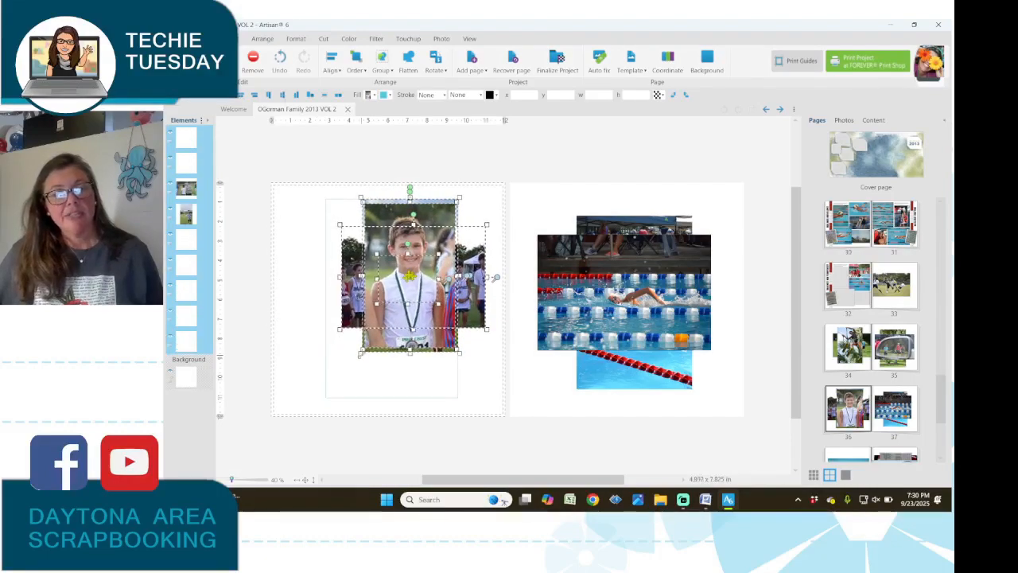
{"action": "left_click_drag", "start_coordinate": [409, 275], "coordinate": [411, 273]}
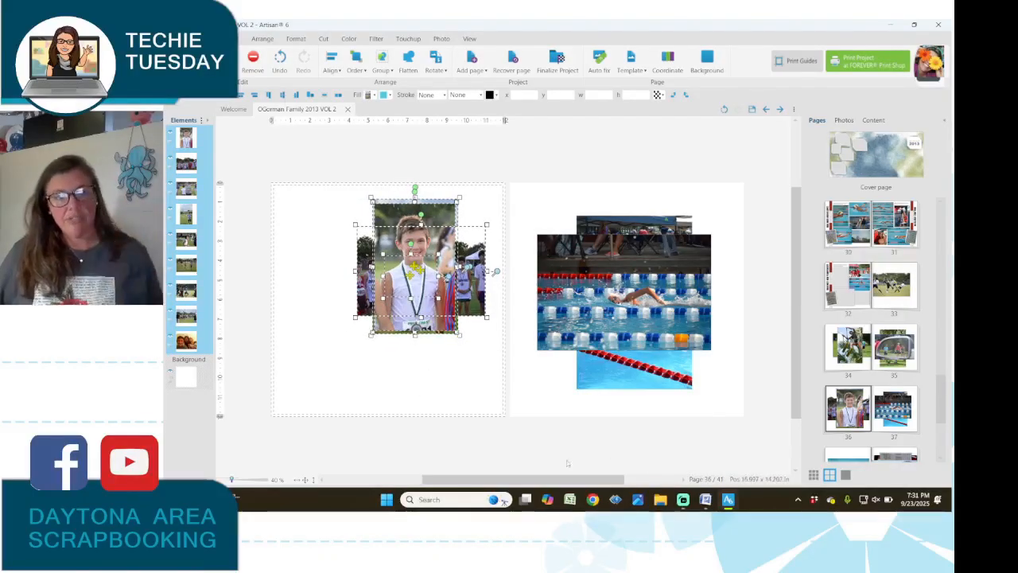
- Spread the stacked photos across page 36, placing the medal portrait at lower left and the team photo at lower right
{"action": "scroll", "coordinate": [549, 482], "scroll_direction": "up", "scroll_amount": 4}
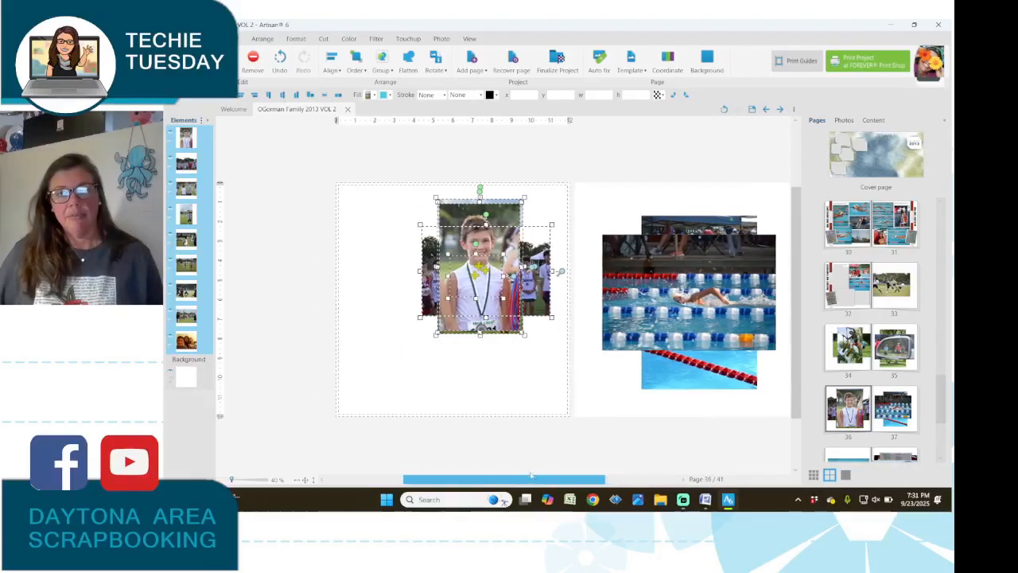
{"action": "scroll", "coordinate": [549, 482], "scroll_direction": "up", "scroll_amount": 1}
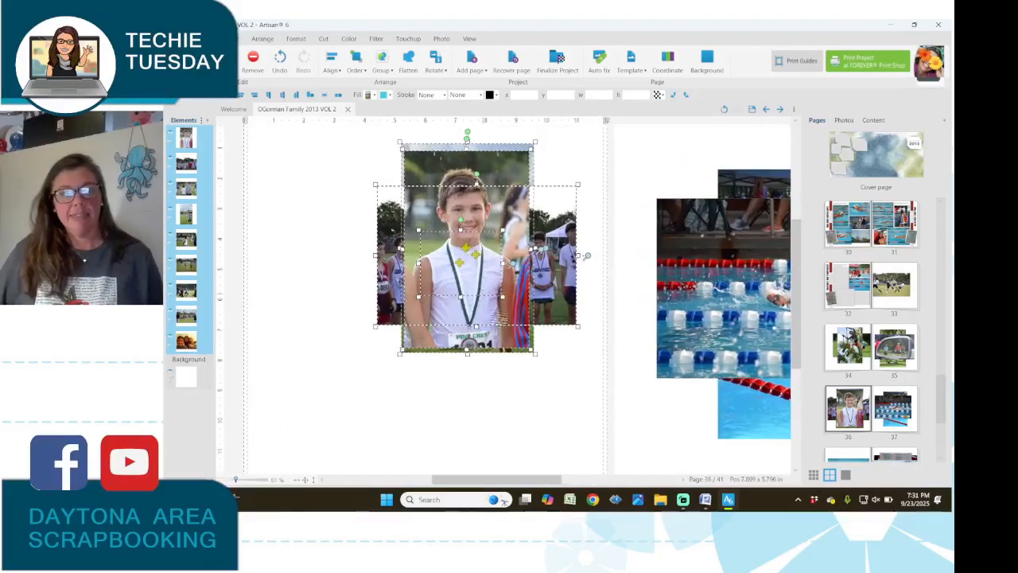
{"action": "scroll", "coordinate": [541, 364], "scroll_direction": "down", "scroll_amount": 3}
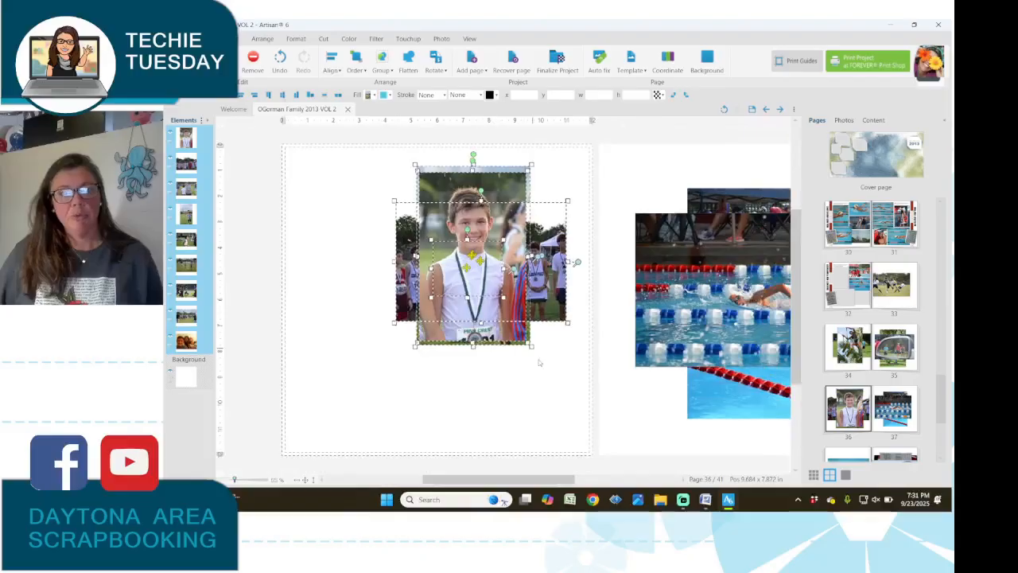
{"action": "left_click_drag", "start_coordinate": [473, 256], "coordinate": [501, 384]}
{"action": "left_click", "coordinate": [492, 245]}
{"action": "left_click_drag", "start_coordinate": [463, 257], "coordinate": [349, 243]}
{"action": "left_click_drag", "start_coordinate": [500, 252], "coordinate": [520, 202]}
{"action": "left_click_drag", "start_coordinate": [469, 287], "coordinate": [372, 258]}
{"action": "left_click_drag", "start_coordinate": [354, 209], "coordinate": [470, 235]}
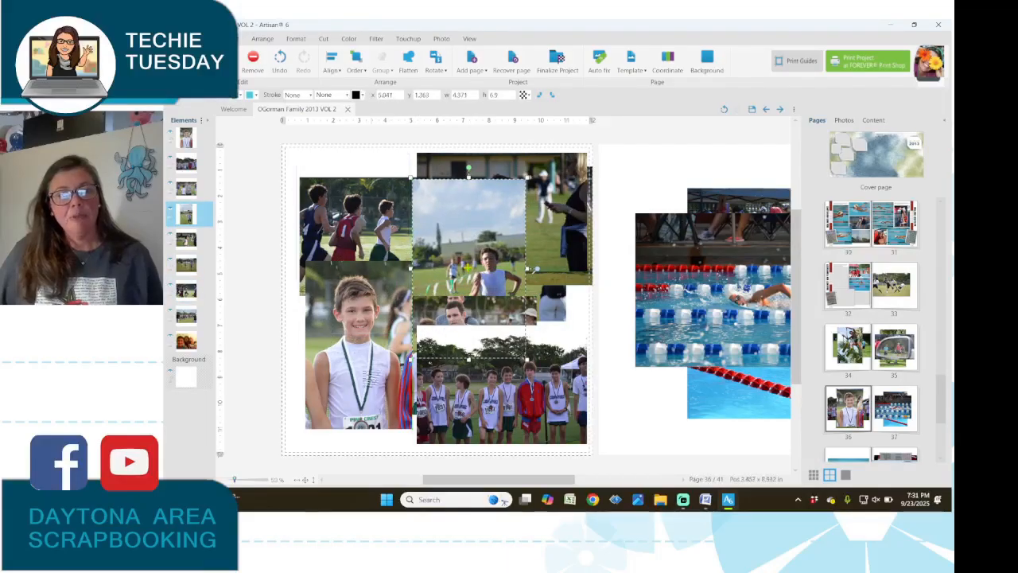
- Shrink the medal portrait beside the team photo and move the photo of the three runners to the page's left edge
{"action": "left_click_drag", "start_coordinate": [371, 379], "coordinate": [361, 384]}
{"action": "left_click_drag", "start_coordinate": [295, 268], "coordinate": [331, 337]}
{"action": "left_click_drag", "start_coordinate": [368, 385], "coordinate": [394, 386]}
{"action": "left_click_drag", "start_coordinate": [373, 253], "coordinate": [363, 296]}
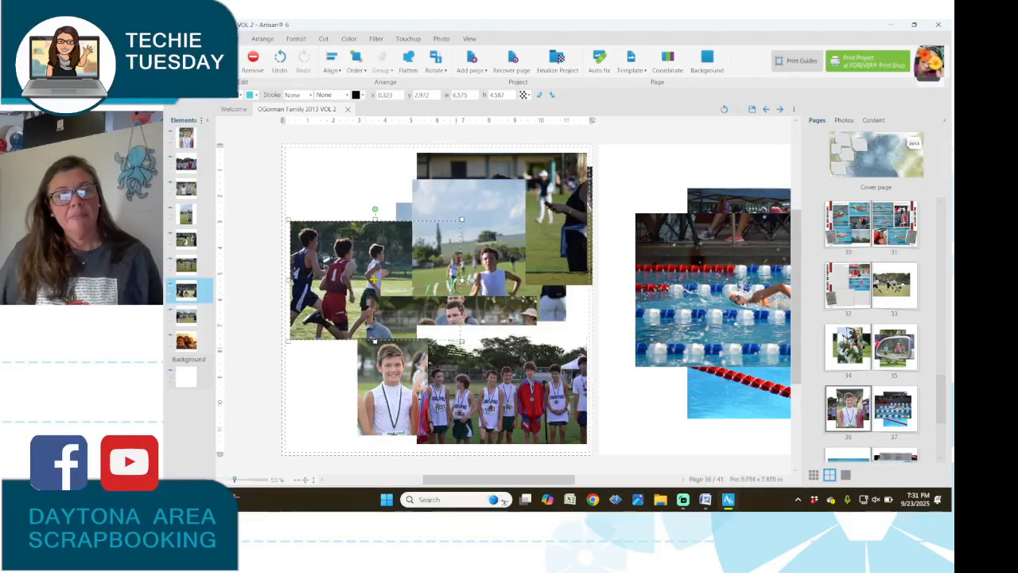
- Scale the photo of the three runners to about 3.96 × 3.21 in at the page's left edge and shrink the sky-background runner photo
{"action": "left_click_drag", "start_coordinate": [462, 340], "coordinate": [396, 315]}
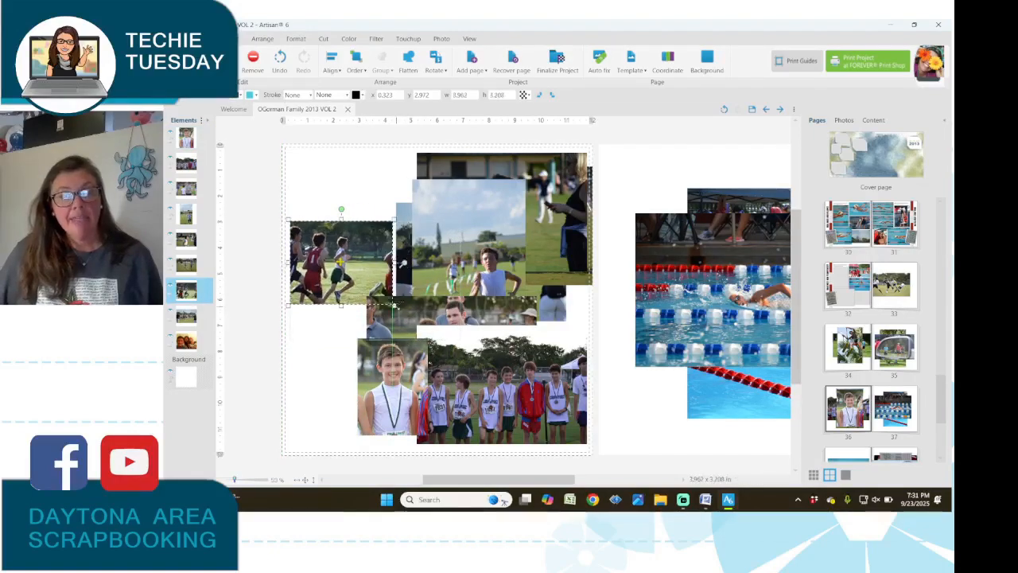
{"action": "left_click_drag", "start_coordinate": [353, 288], "coordinate": [358, 298]}
{"action": "left_click_drag", "start_coordinate": [481, 279], "coordinate": [480, 254]}
- Crop the photo of the runner in profile to about 2.58 × 3.10 in and place it in the page's upper left
{"action": "left_click_drag", "start_coordinate": [525, 154], "coordinate": [385, 213]}
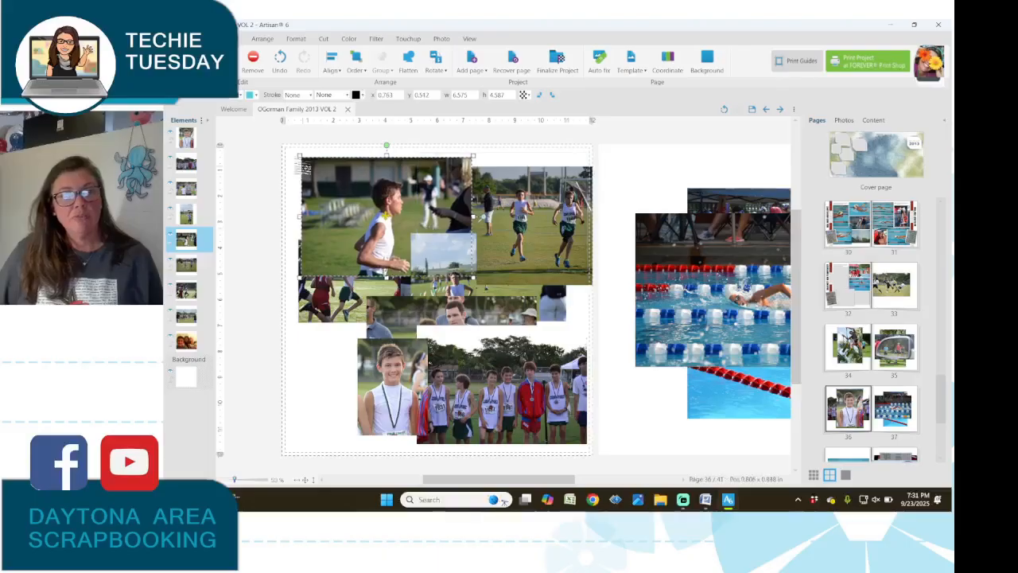
{"action": "left_click_drag", "start_coordinate": [300, 157], "coordinate": [413, 171]}
{"action": "left_click_drag", "start_coordinate": [445, 223], "coordinate": [348, 172]}
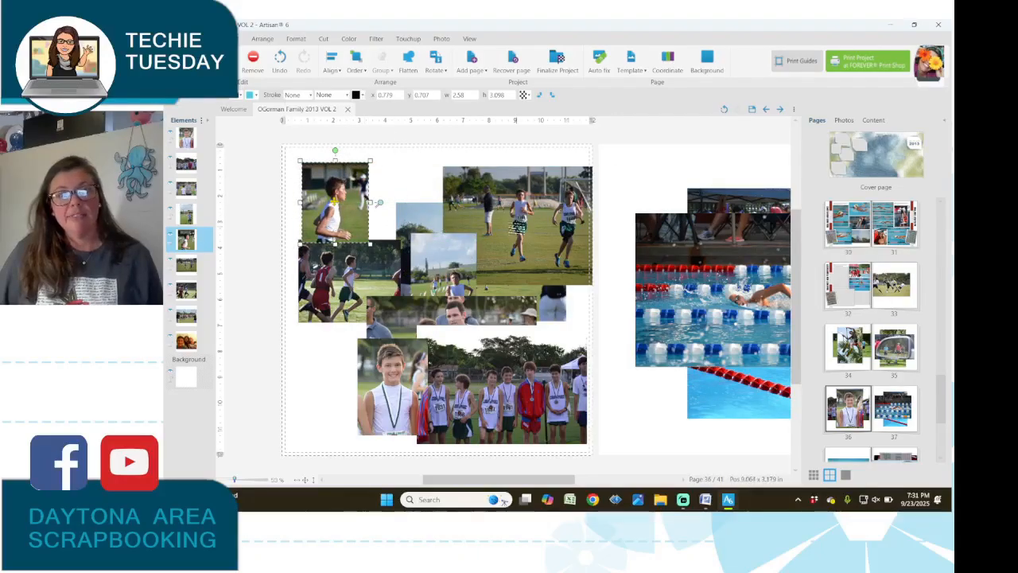
- Crop the photo of the two runners on the grass to a narrow portrait and move it to the page's right edge
{"action": "left_click", "coordinate": [517, 226]}
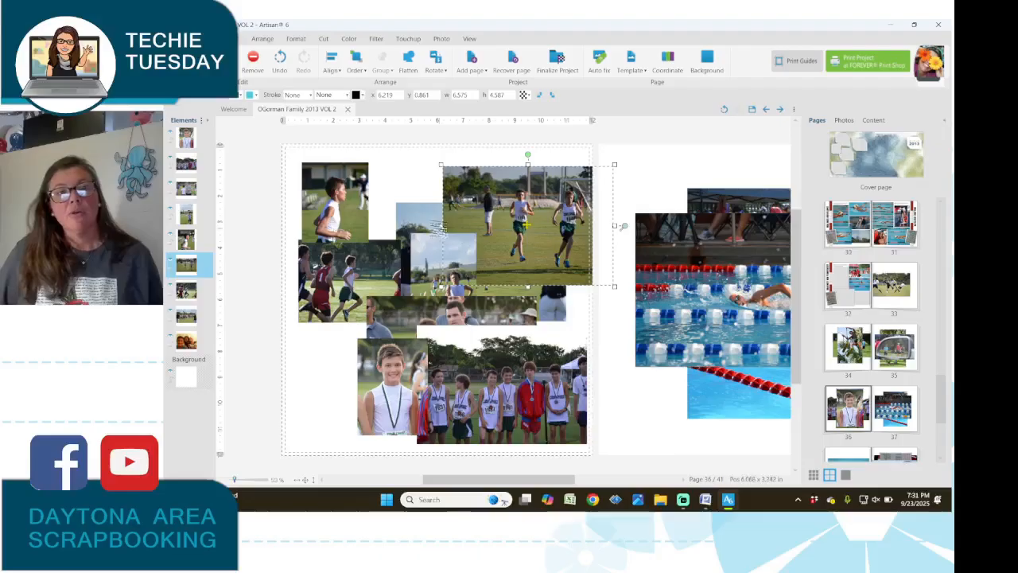
{"action": "left_click_drag", "start_coordinate": [442, 226], "coordinate": [519, 227]}
{"action": "left_click_drag", "start_coordinate": [588, 229], "coordinate": [543, 240]}
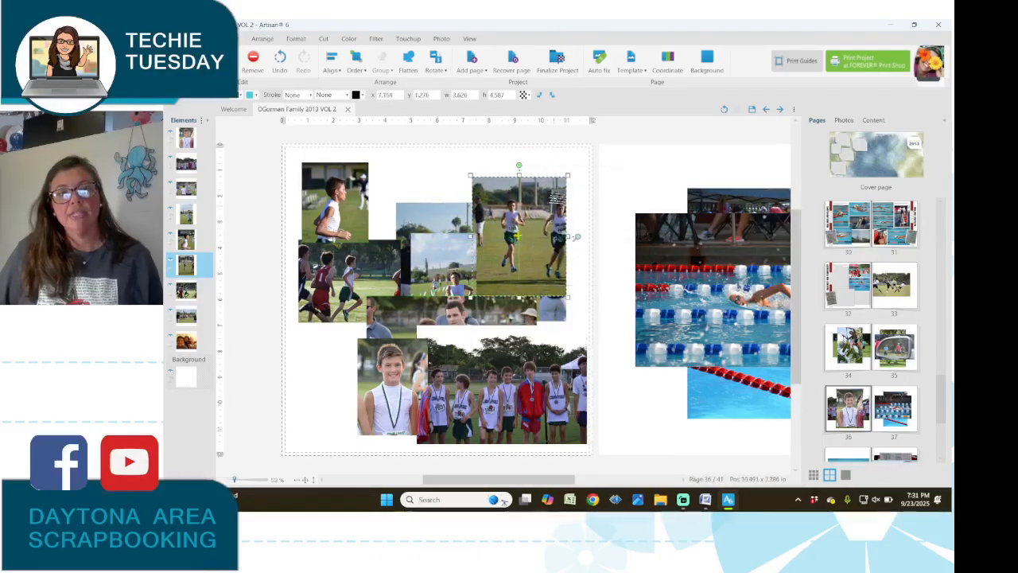
{"action": "left_click_drag", "start_coordinate": [567, 175], "coordinate": [537, 200]}
{"action": "left_click_drag", "start_coordinate": [494, 239], "coordinate": [563, 305]}
- Place the group selfie in the page's upper-left corner and scale down the race-start crowd photo beside it
{"action": "left_click_drag", "start_coordinate": [579, 263], "coordinate": [568, 213]}
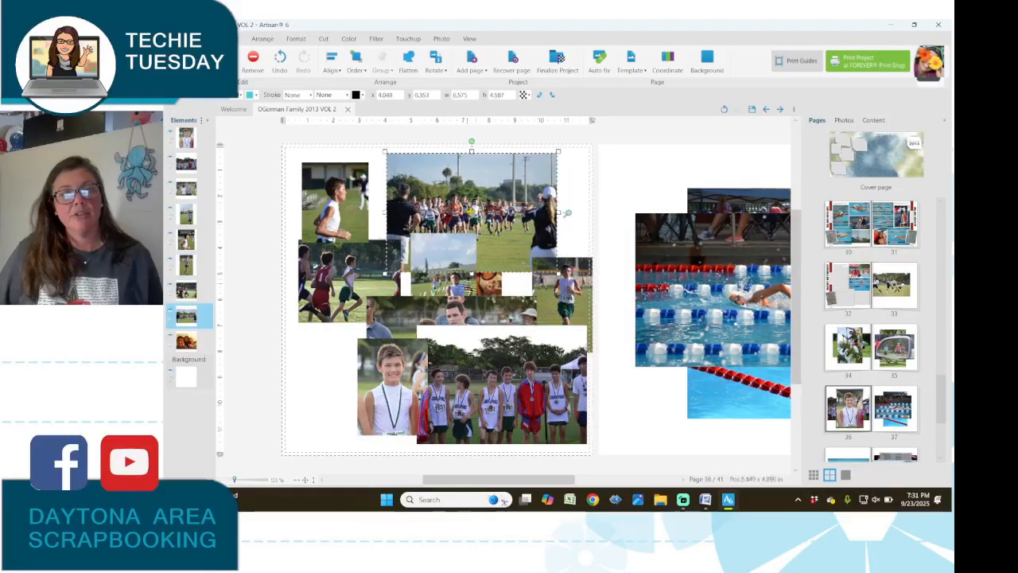
{"action": "left_click_drag", "start_coordinate": [488, 283], "coordinate": [379, 288]}
{"action": "left_click_drag", "start_coordinate": [361, 184], "coordinate": [345, 192]}
{"action": "left_click_drag", "start_coordinate": [509, 211], "coordinate": [496, 215]}
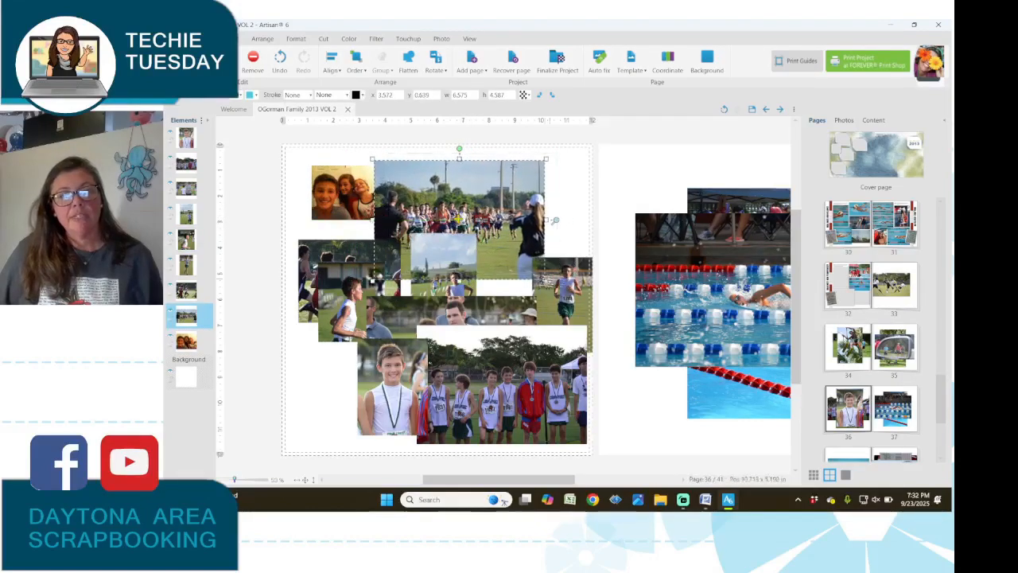
{"action": "left_click_drag", "start_coordinate": [545, 279], "coordinate": [478, 219]}
- Arrange the single-runner photos in the middle row, placing the sky-background runner at the page's right edge
{"action": "left_click_drag", "start_coordinate": [445, 275], "coordinate": [505, 262]}
{"action": "left_click_drag", "start_coordinate": [557, 294], "coordinate": [494, 260]}
{"action": "left_click_drag", "start_coordinate": [558, 269], "coordinate": [565, 243]}
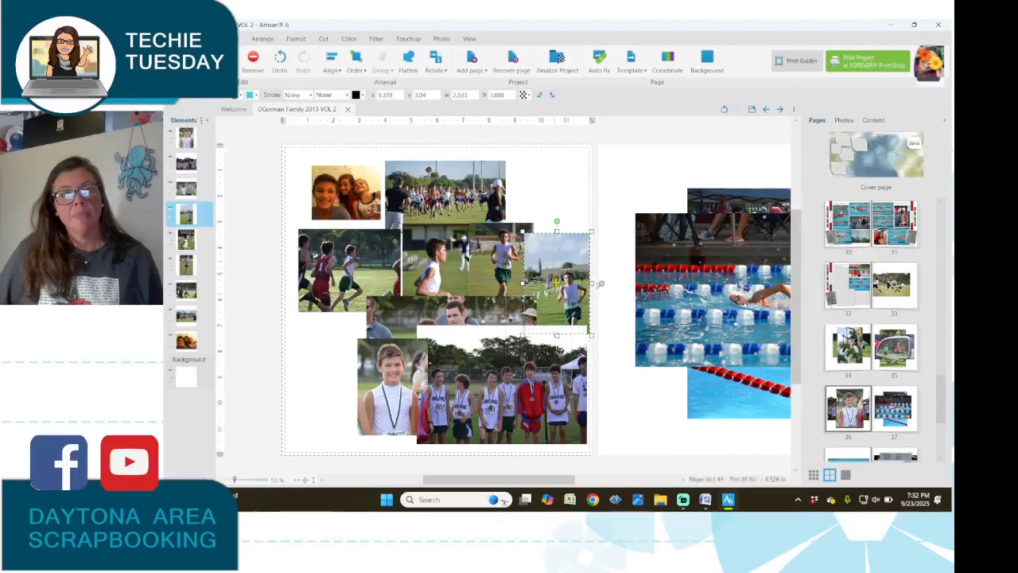
- Move the medal portrait to the page center and place the coach photo at lower left, cropped to about 2.61 × 4.19 in
{"action": "left_click_drag", "start_coordinate": [433, 312], "coordinate": [288, 332]}
{"action": "left_click_drag", "start_coordinate": [411, 372], "coordinate": [461, 311]}
{"action": "left_click_drag", "start_coordinate": [503, 418], "coordinate": [381, 382]}
{"action": "left_click", "coordinate": [368, 397]}
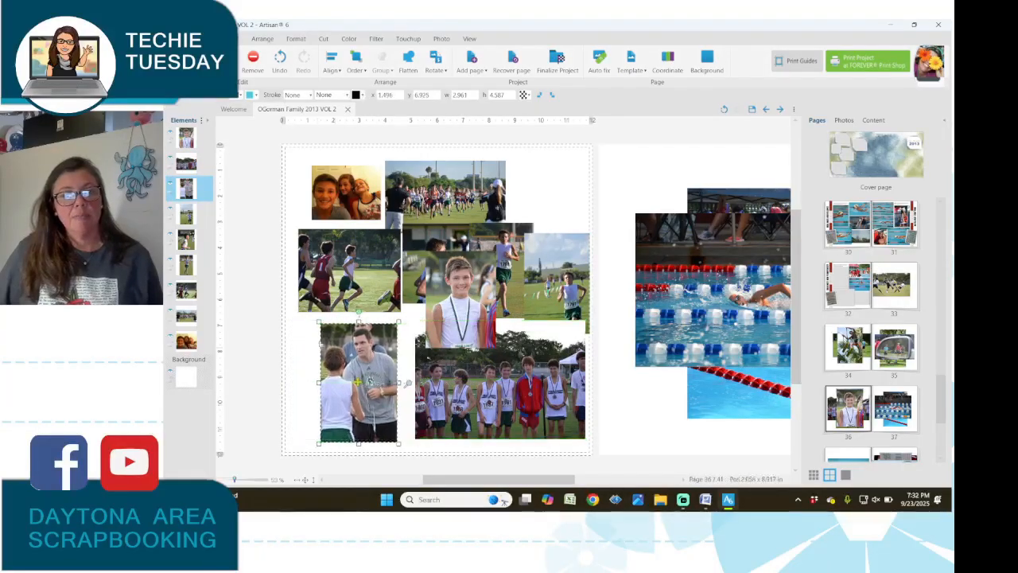
{"action": "left_click_drag", "start_coordinate": [320, 322], "coordinate": [329, 334]}
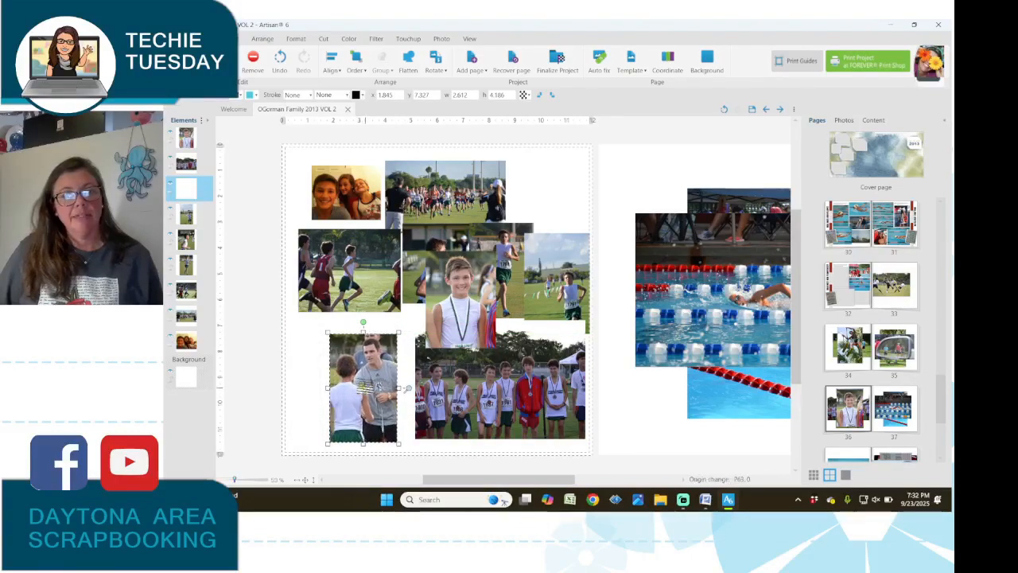
- Crop the team photo's height to about 4.19 in and position it beside the coach photo along the page's lower edge
{"action": "mouse_move", "coordinate": [522, 408]}
{"action": "left_mouse_down"}
{"action": "mouse_move", "coordinate": [505, 389]}
{"action": "mouse_move", "coordinate": [513, 395]}
{"action": "left_mouse_up"}
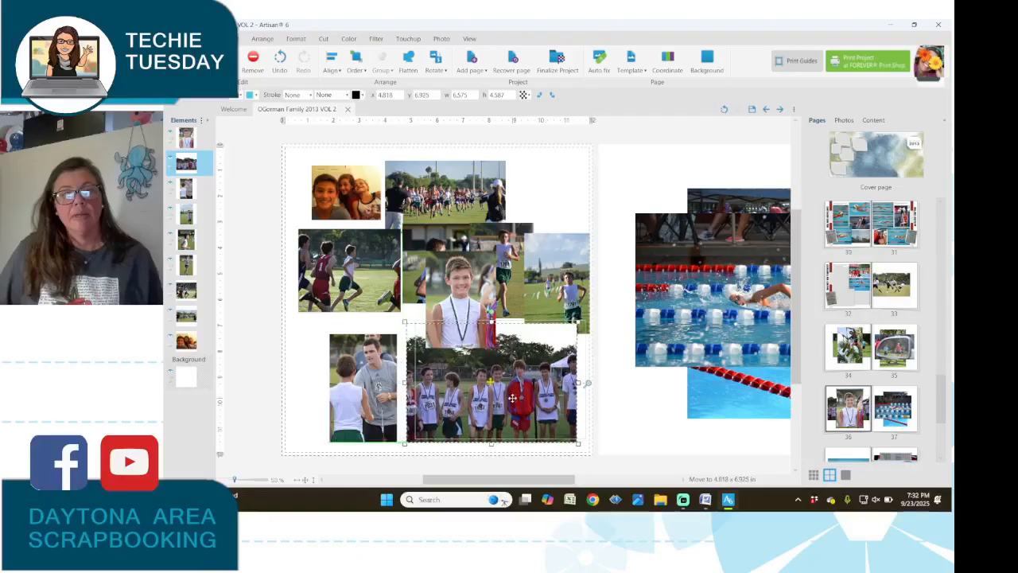
{"action": "left_click_drag", "start_coordinate": [405, 323], "coordinate": [405, 334]}
{"action": "left_click_drag", "start_coordinate": [490, 385], "coordinate": [494, 386]}
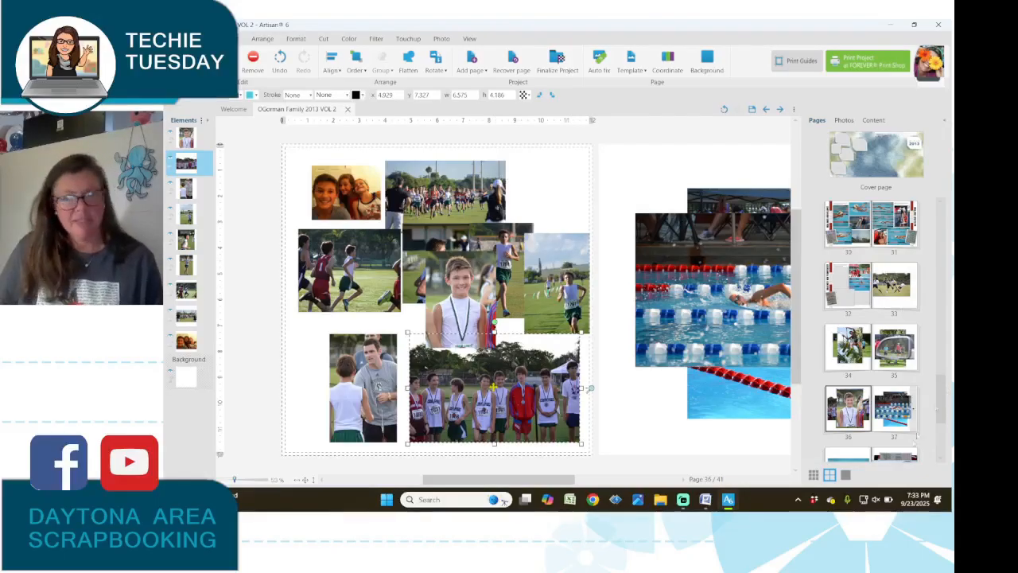
- Look over the spread of pages 36 and 37 and the page thumbnails, and open the swim meet spread on pages 30 and 31
{"action": "left_click_drag", "start_coordinate": [945, 397], "coordinate": [946, 419]}
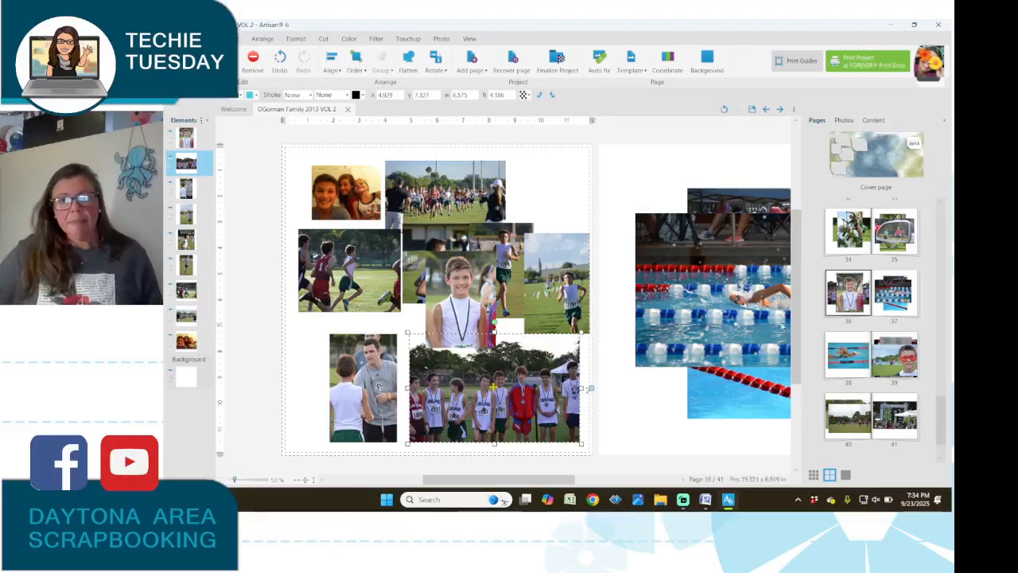
{"action": "scroll", "coordinate": [670, 355], "scroll_direction": "down", "scroll_amount": 2}
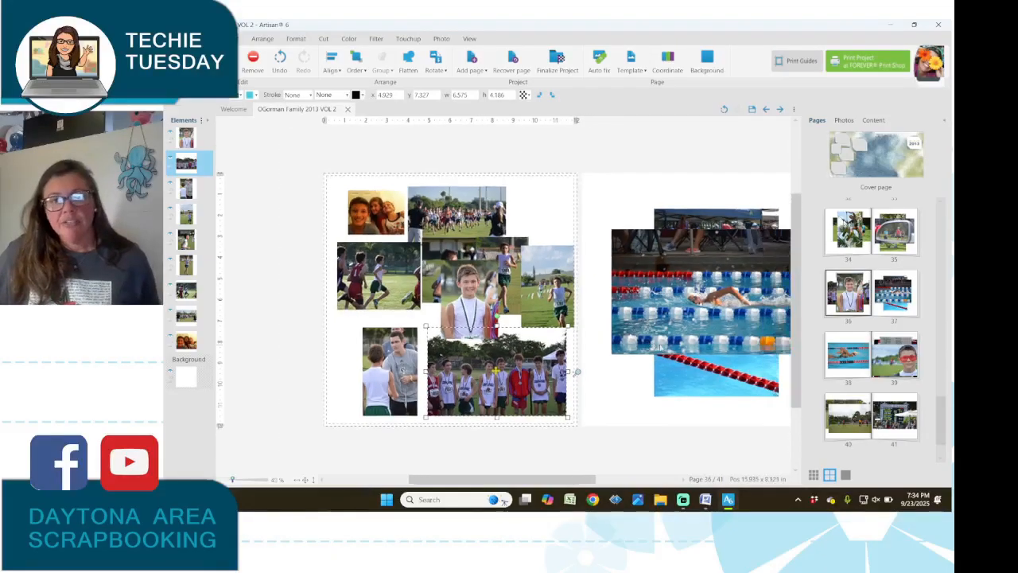
{"action": "scroll", "coordinate": [557, 480], "scroll_direction": "right", "scroll_amount": 3}
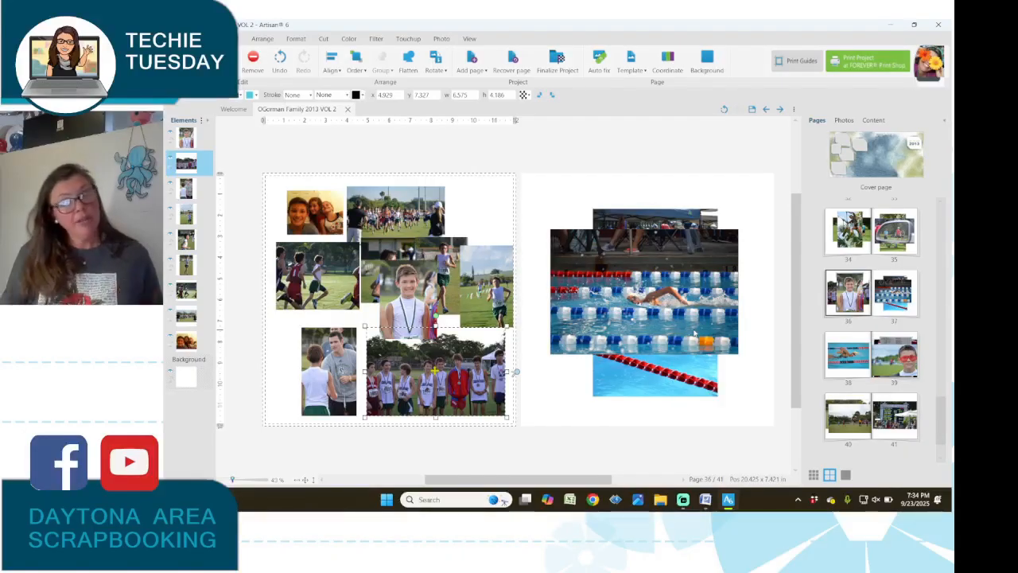
{"action": "left_click_drag", "start_coordinate": [940, 439], "coordinate": [943, 379]}
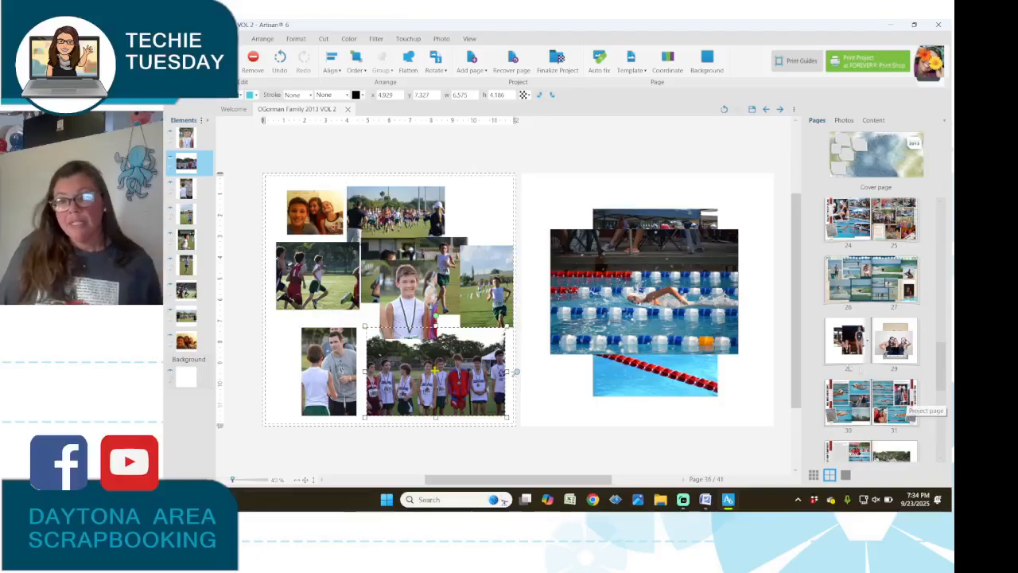
{"action": "mouse_move", "coordinate": [952, 370]}
{"action": "left_mouse_down"}
{"action": "mouse_move", "coordinate": [952, 410]}
{"action": "mouse_move", "coordinate": [952, 381]}
{"action": "left_mouse_up"}
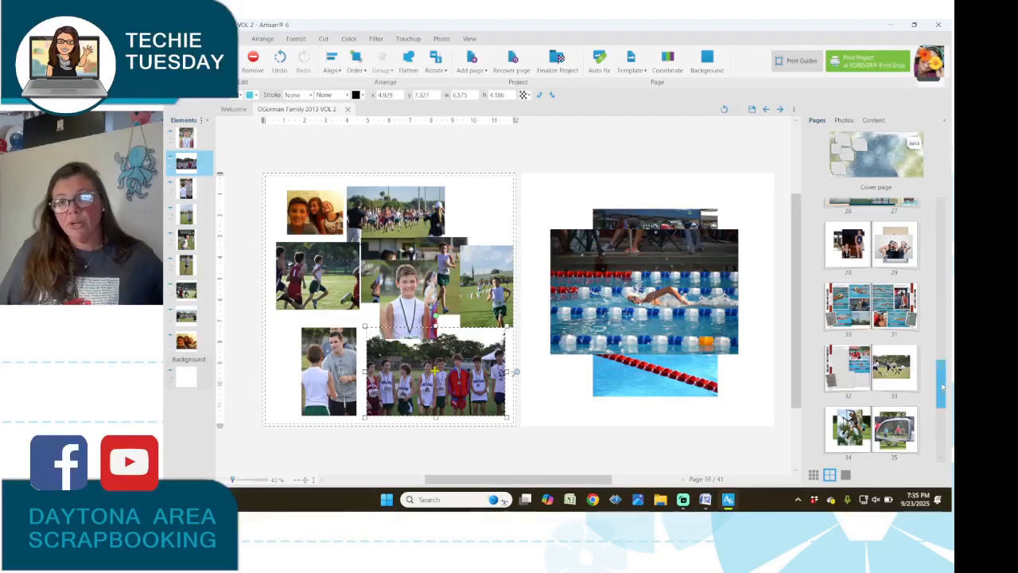
{"action": "scroll", "coordinate": [871, 330], "scroll_direction": "down", "scroll_amount": 1}
{"action": "left_click", "coordinate": [845, 262]}
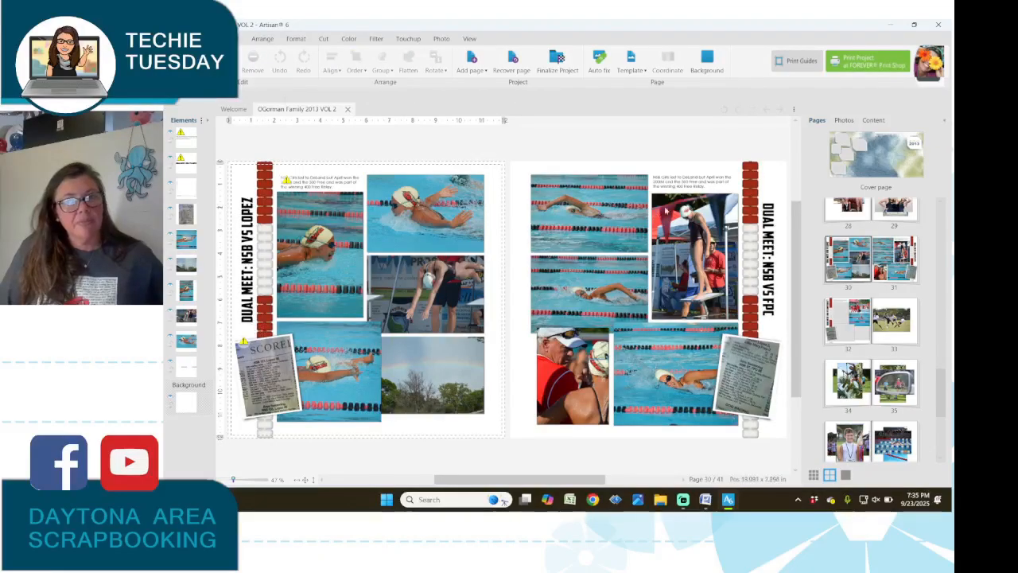
- Review the thumbnails of the finished and unfinished pages from page 26 through page 41
{"action": "scroll", "coordinate": [862, 365], "scroll_direction": "down", "scroll_amount": 1}
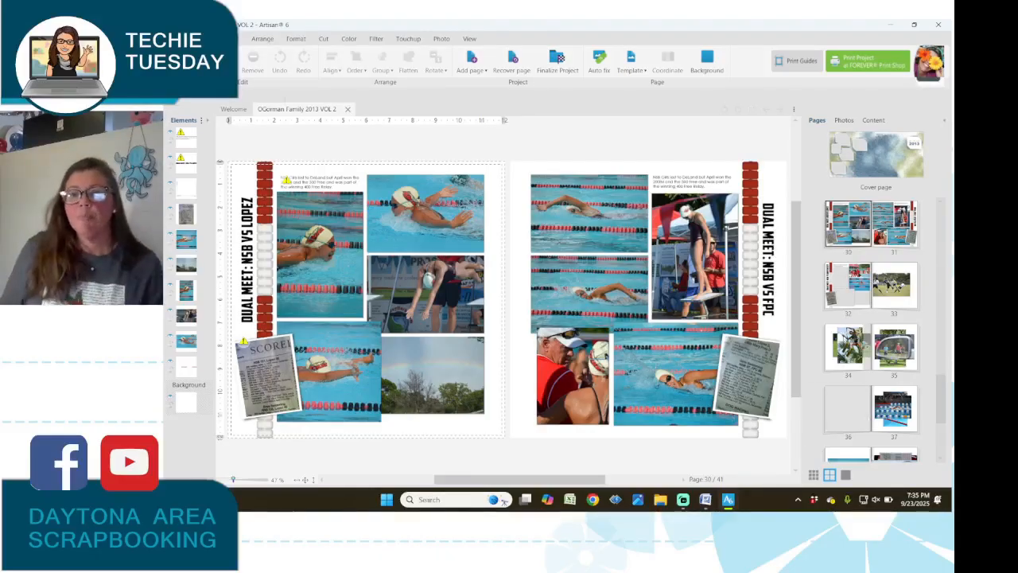
{"action": "scroll", "coordinate": [874, 380], "scroll_direction": "down", "scroll_amount": 3}
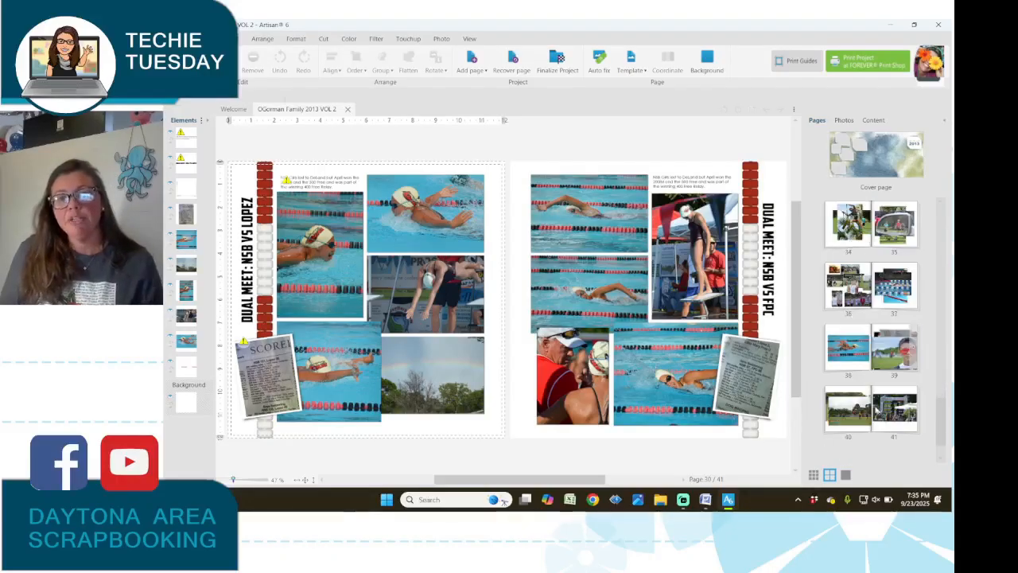
{"action": "scroll", "coordinate": [889, 424], "scroll_direction": "up", "scroll_amount": 5}
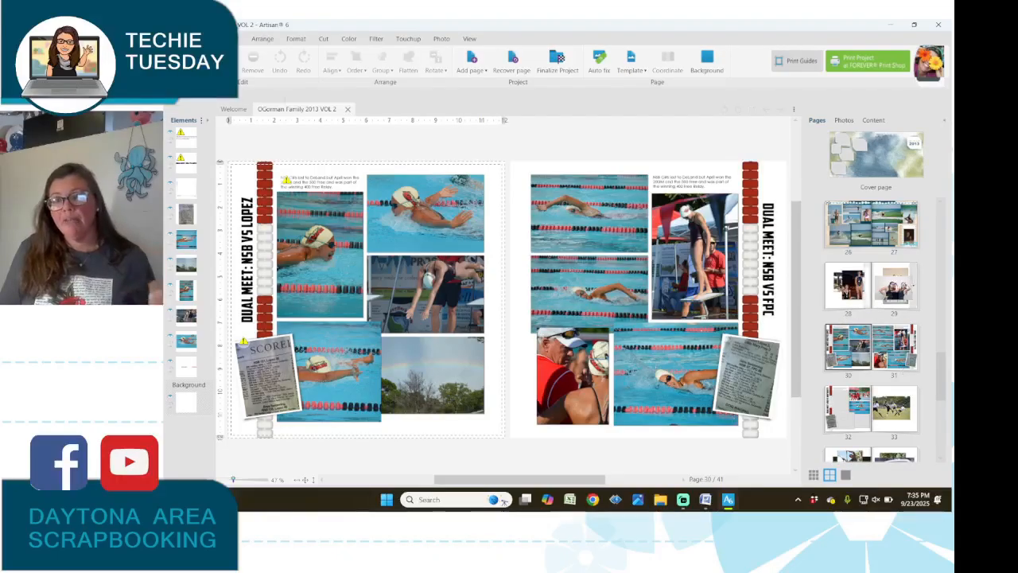
{"action": "scroll", "coordinate": [866, 407], "scroll_direction": "down", "scroll_amount": 2}
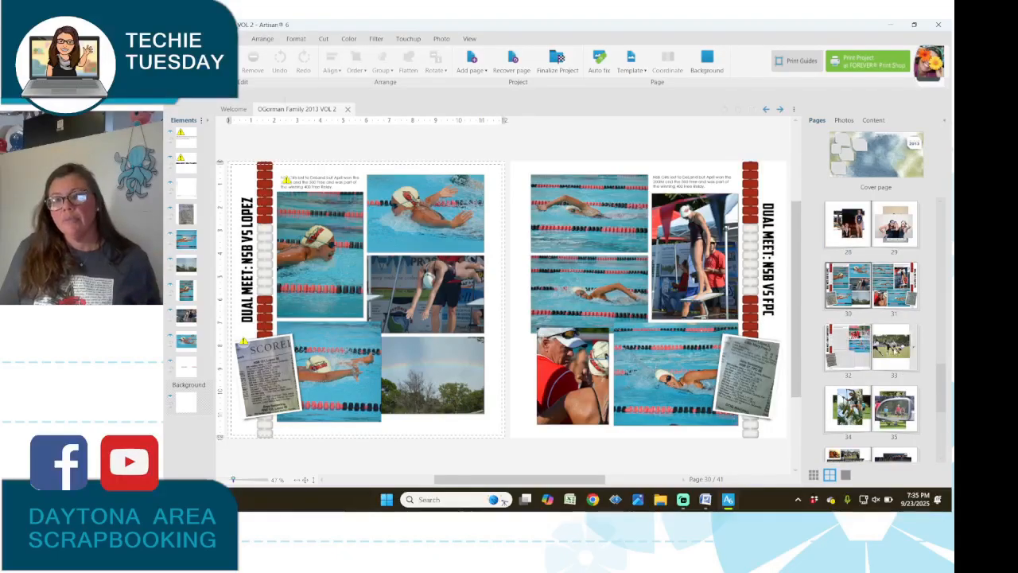
{"action": "scroll", "coordinate": [867, 407], "scroll_direction": "down", "scroll_amount": 1}
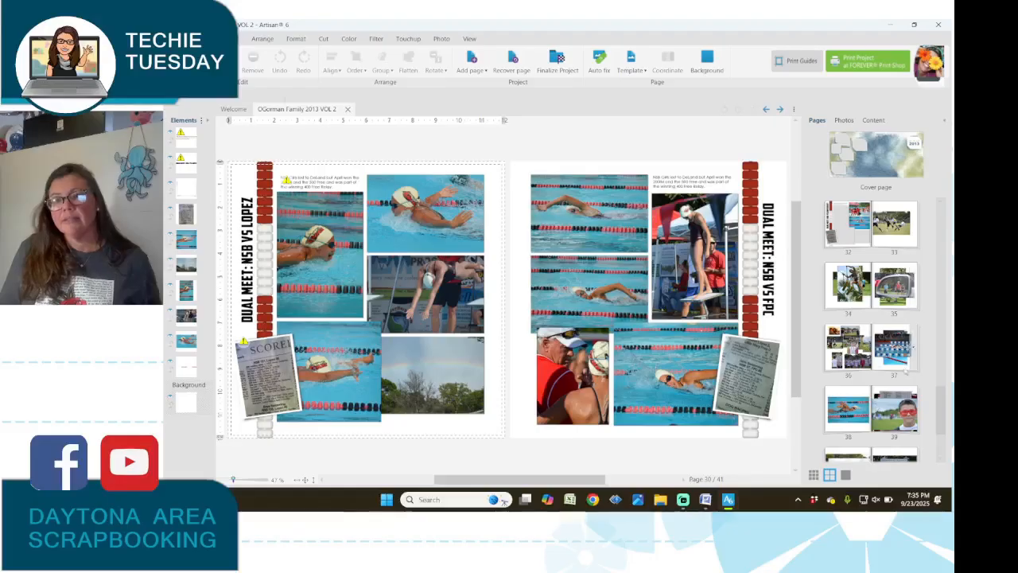
{"action": "scroll", "coordinate": [907, 401], "scroll_direction": "down", "scroll_amount": 1}
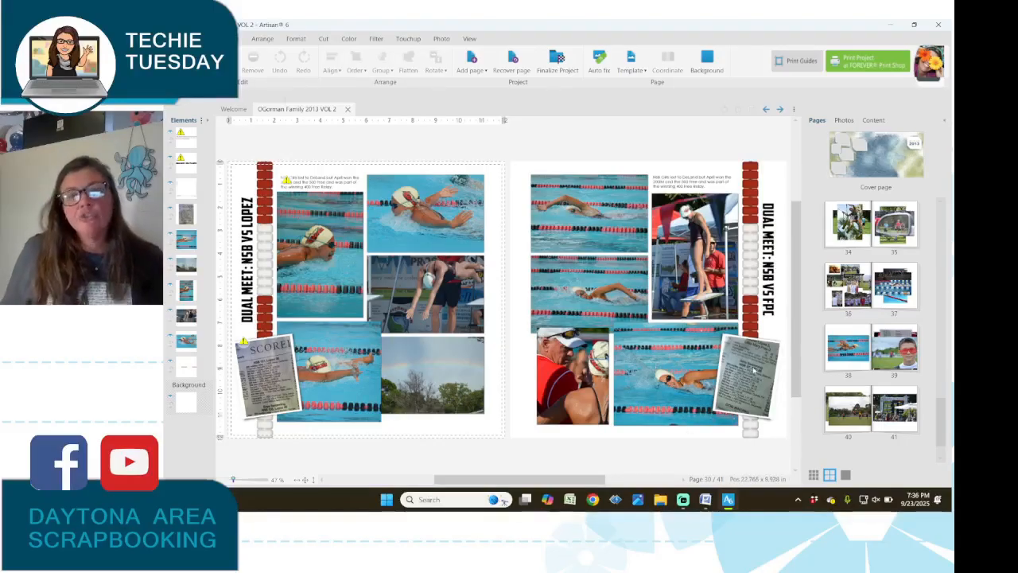
- Switch to Streamlabs Desktop and change the live stream to the host's full-screen webcam talk scene
{"action": "mouse_move", "coordinate": [728, 501]}
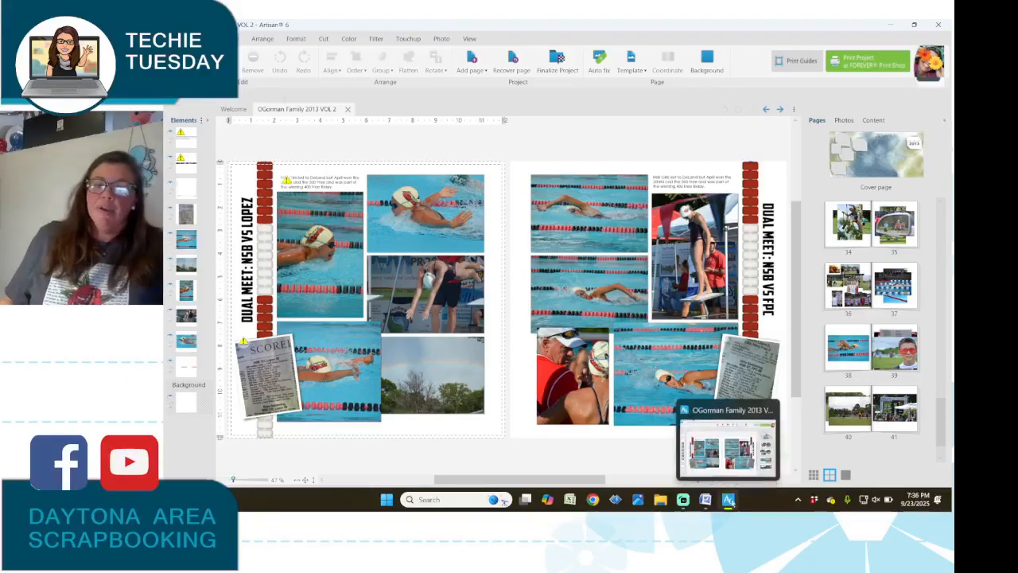
{"action": "left_click", "coordinate": [682, 499]}
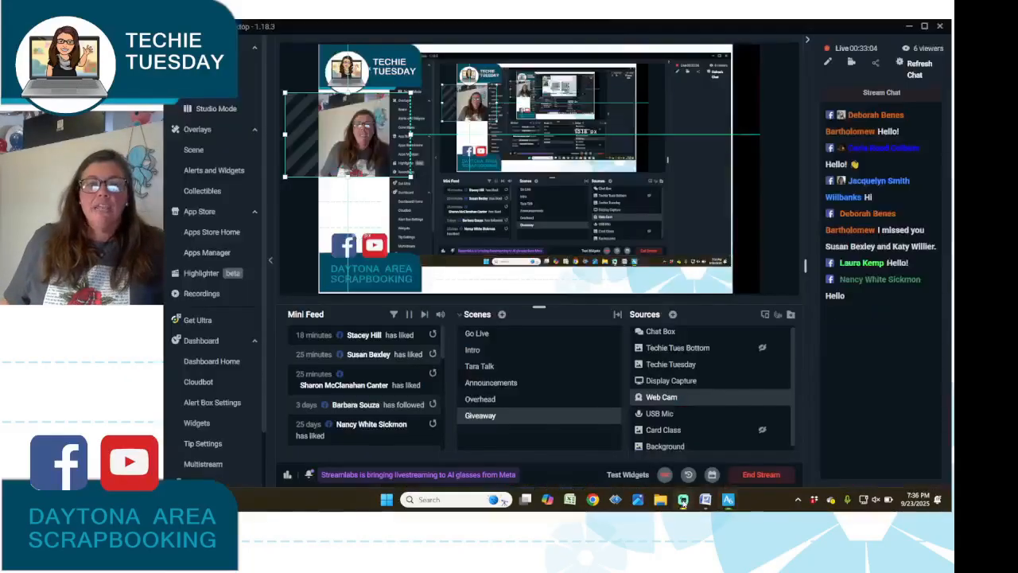
{"action": "left_click", "coordinate": [485, 366]}
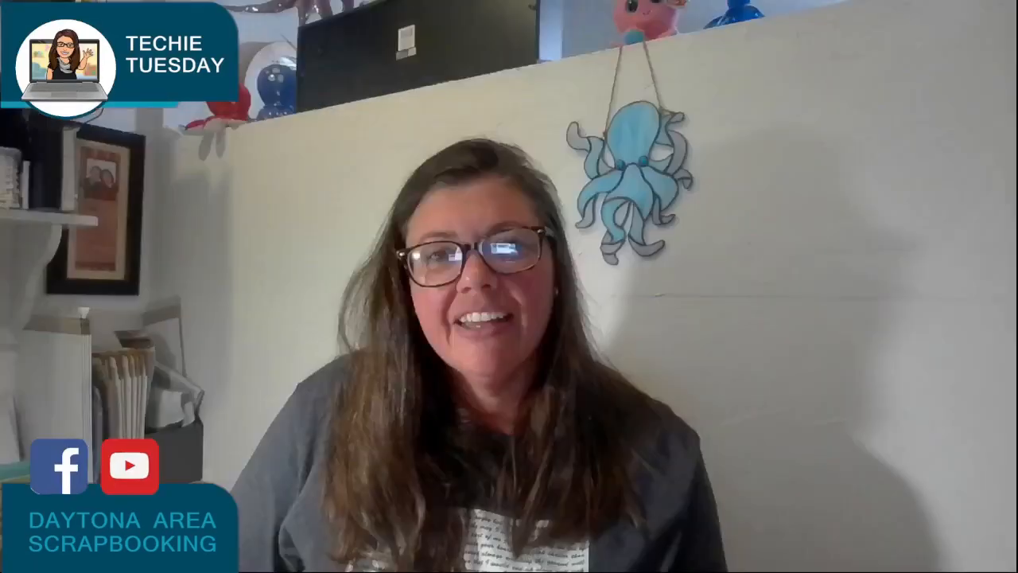